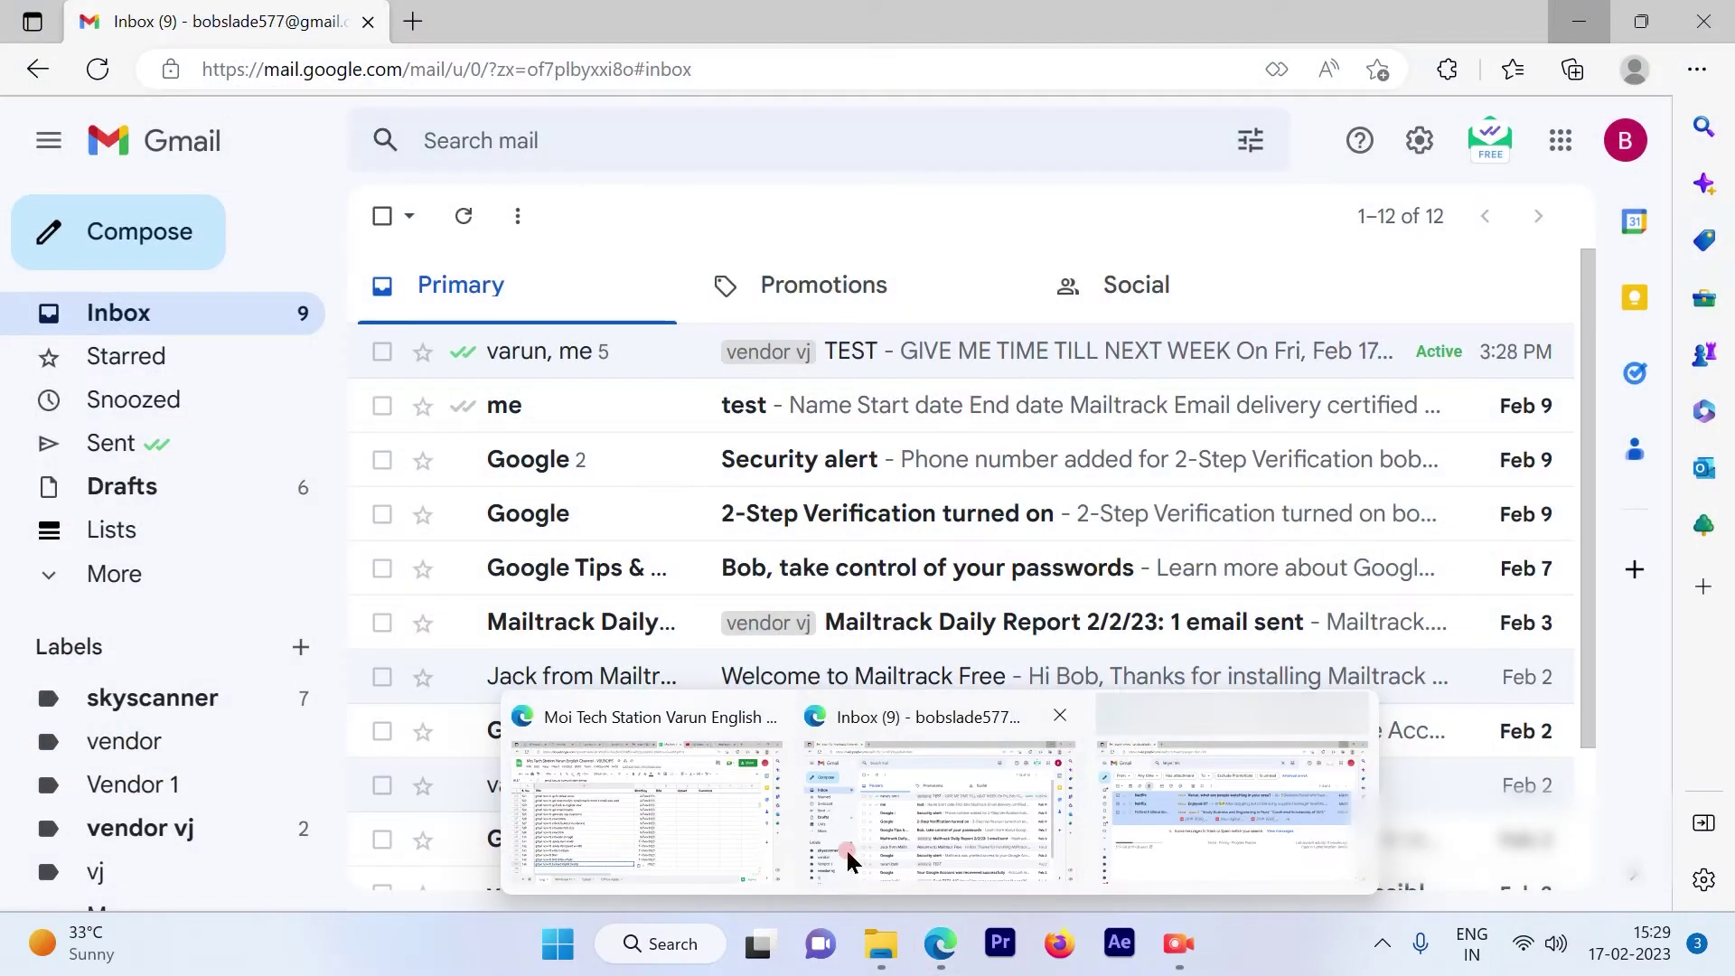
Step: Bring the Gmail 'Inbox (9)' Edge window to the foreground
click(846, 846)
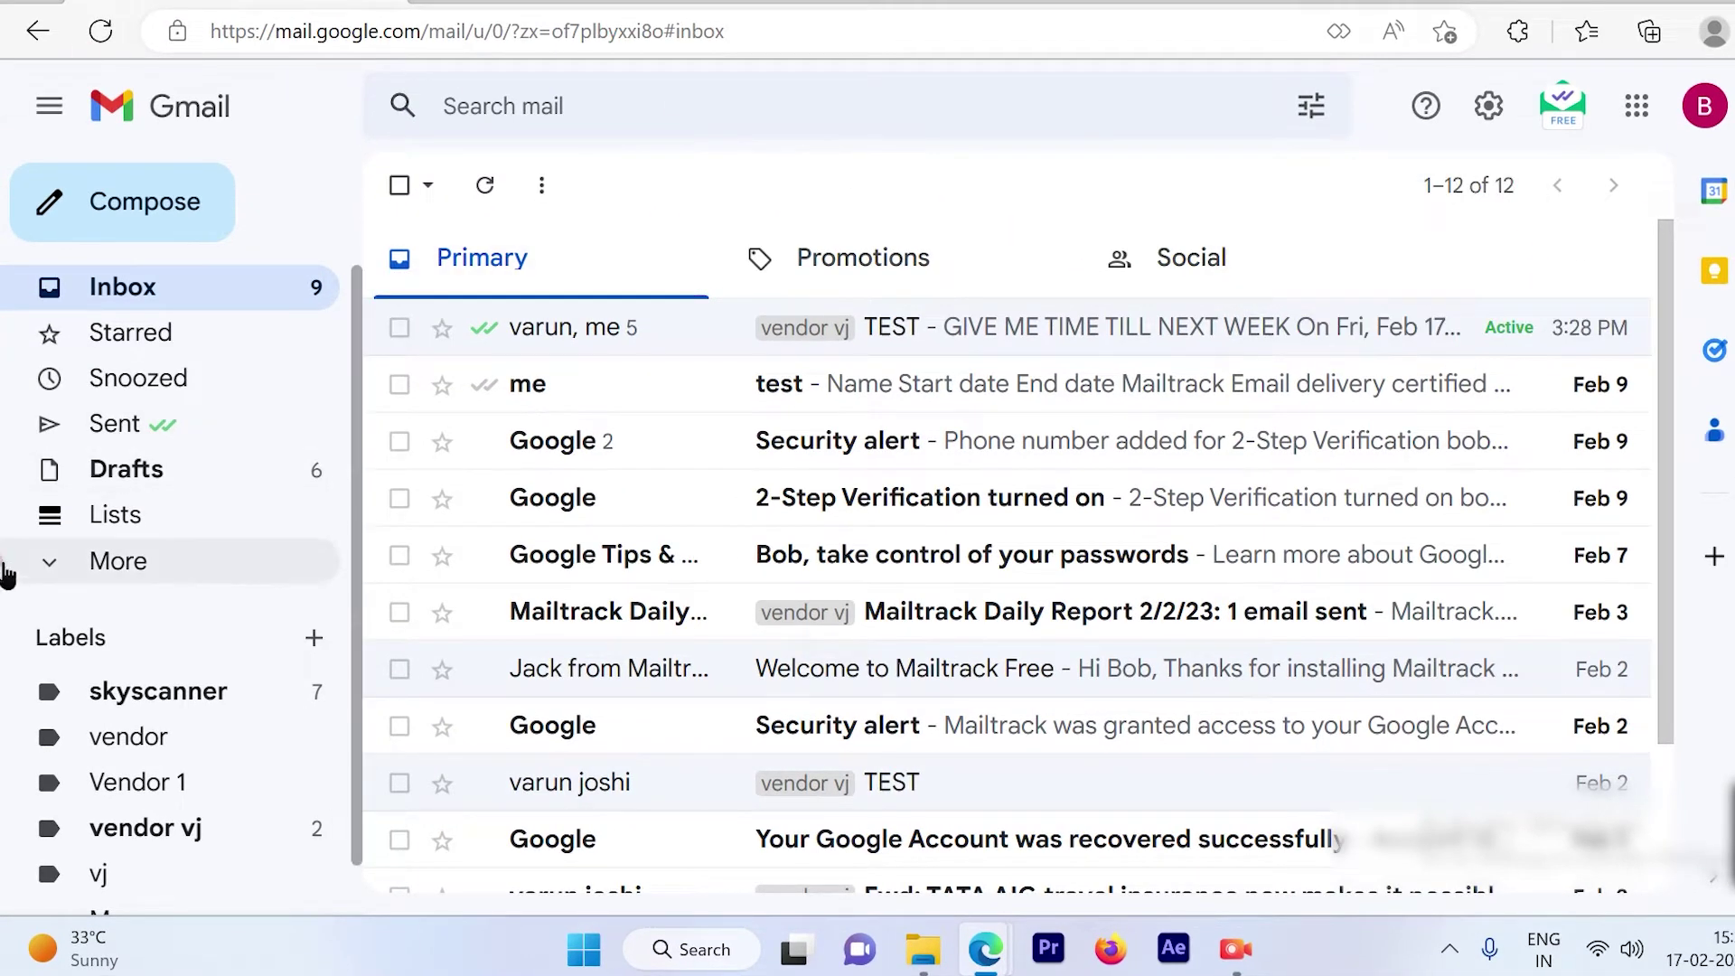
mouse_move(1030, 351)
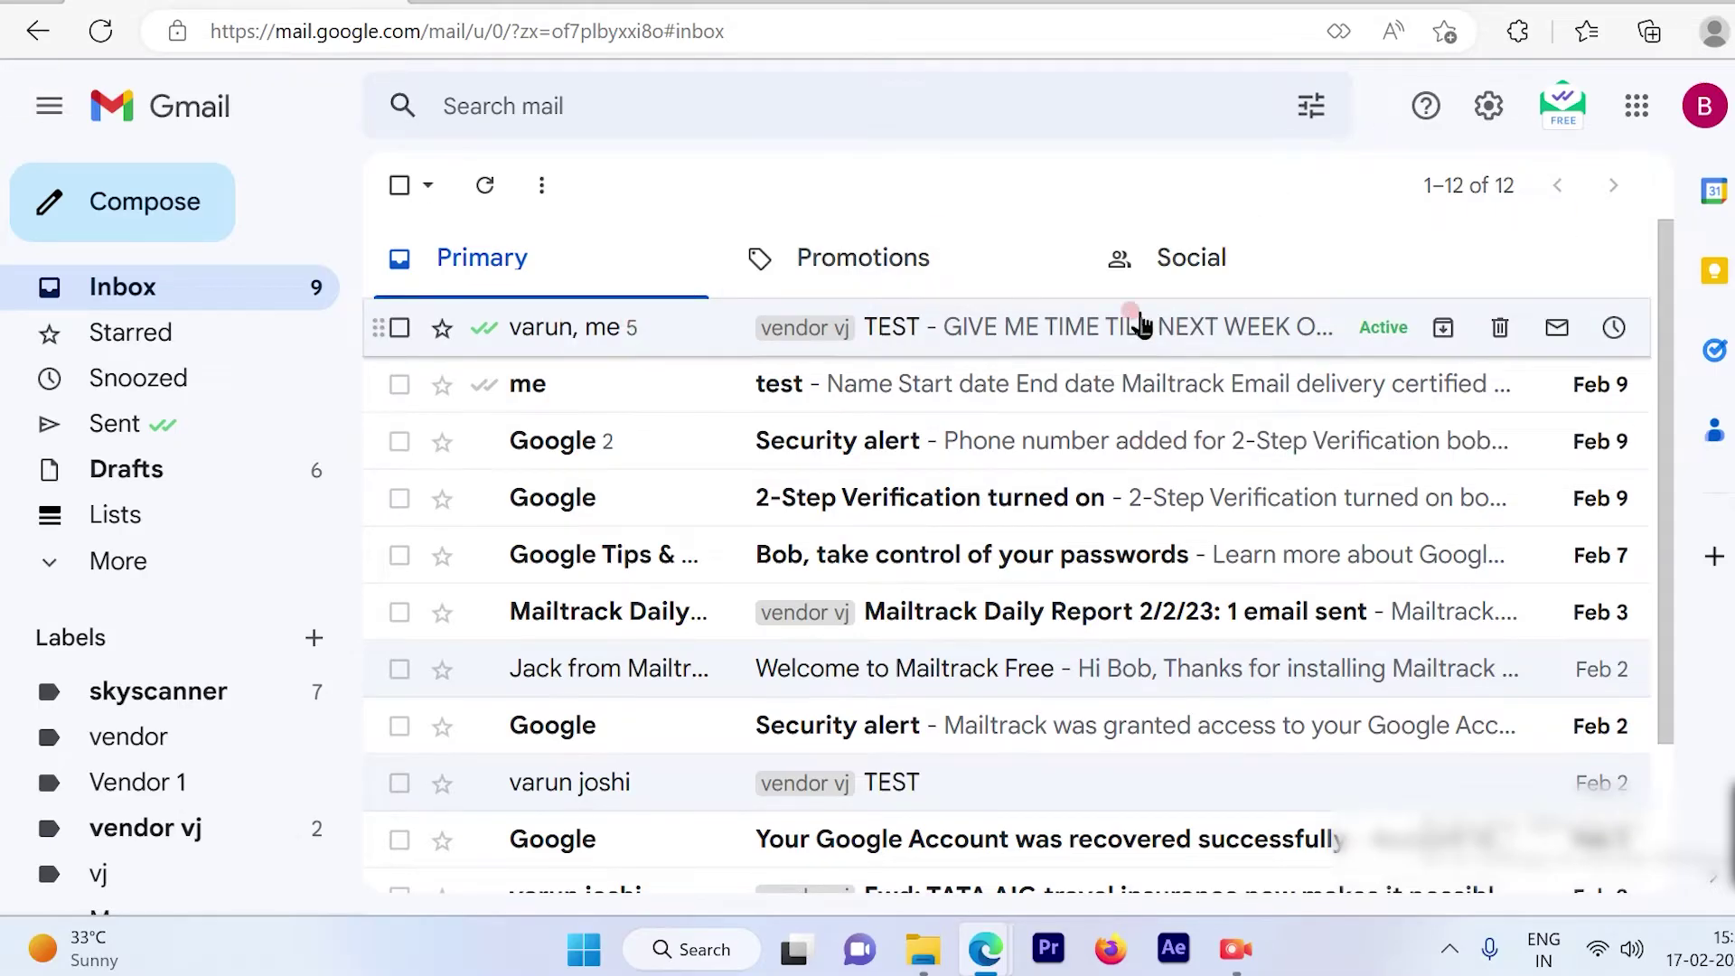
click(1021, 328)
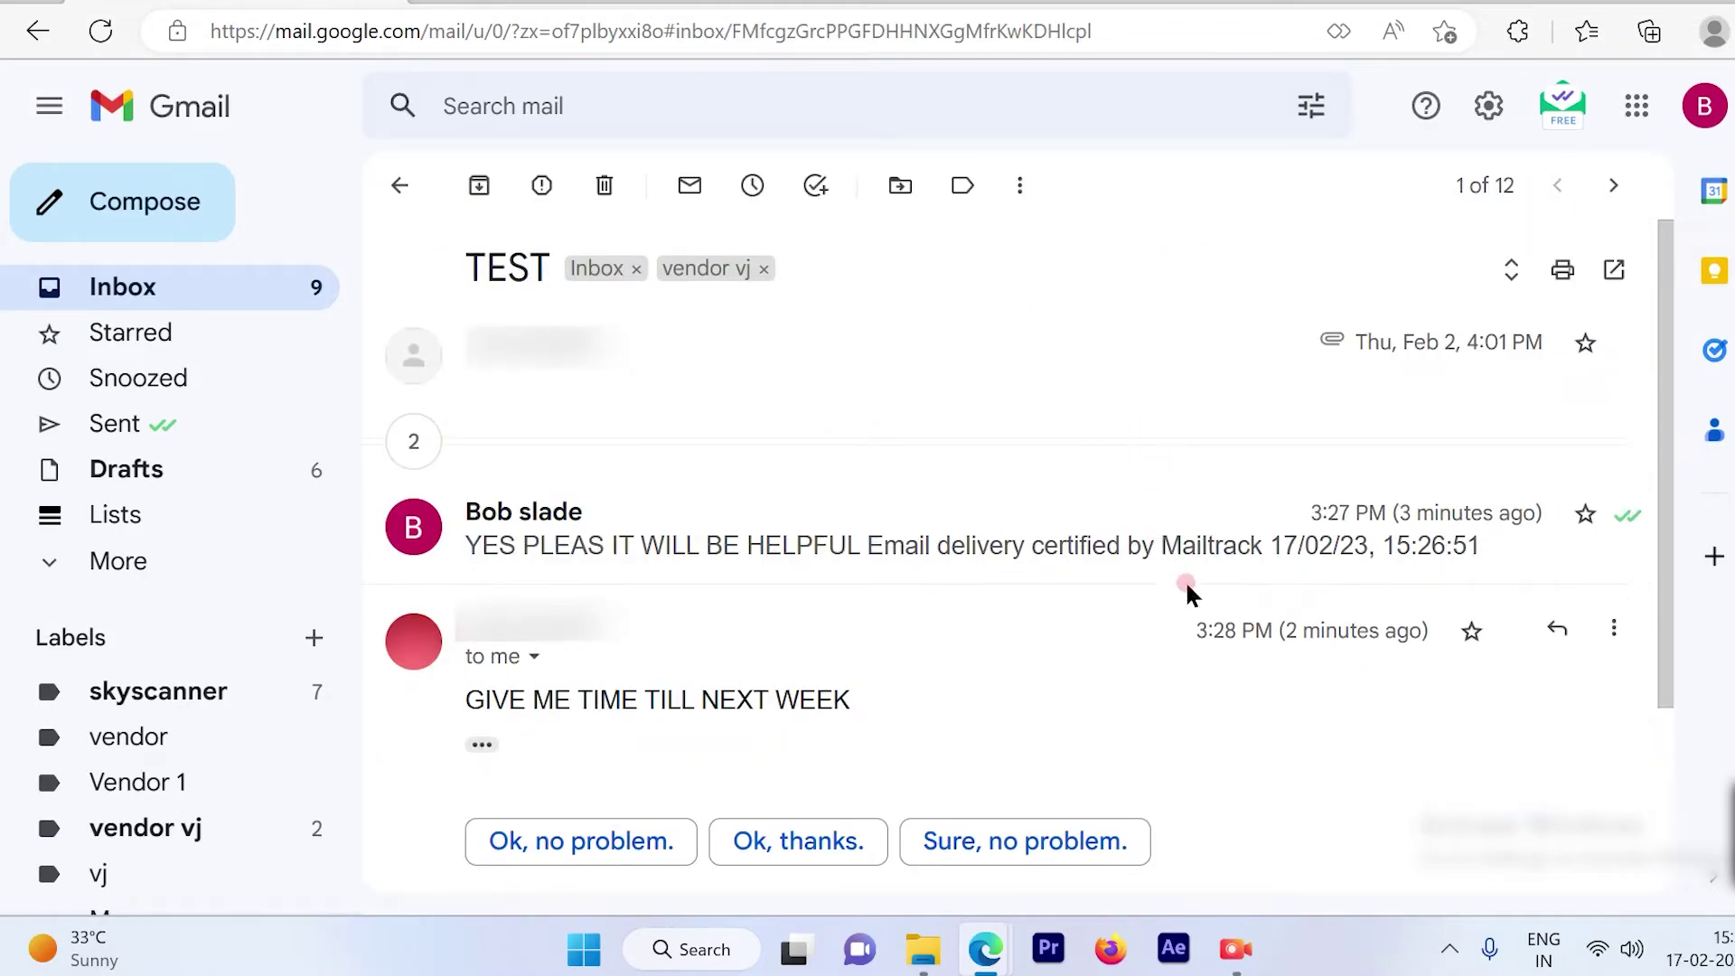
click(1143, 531)
scroll(1066, 561, down, 1)
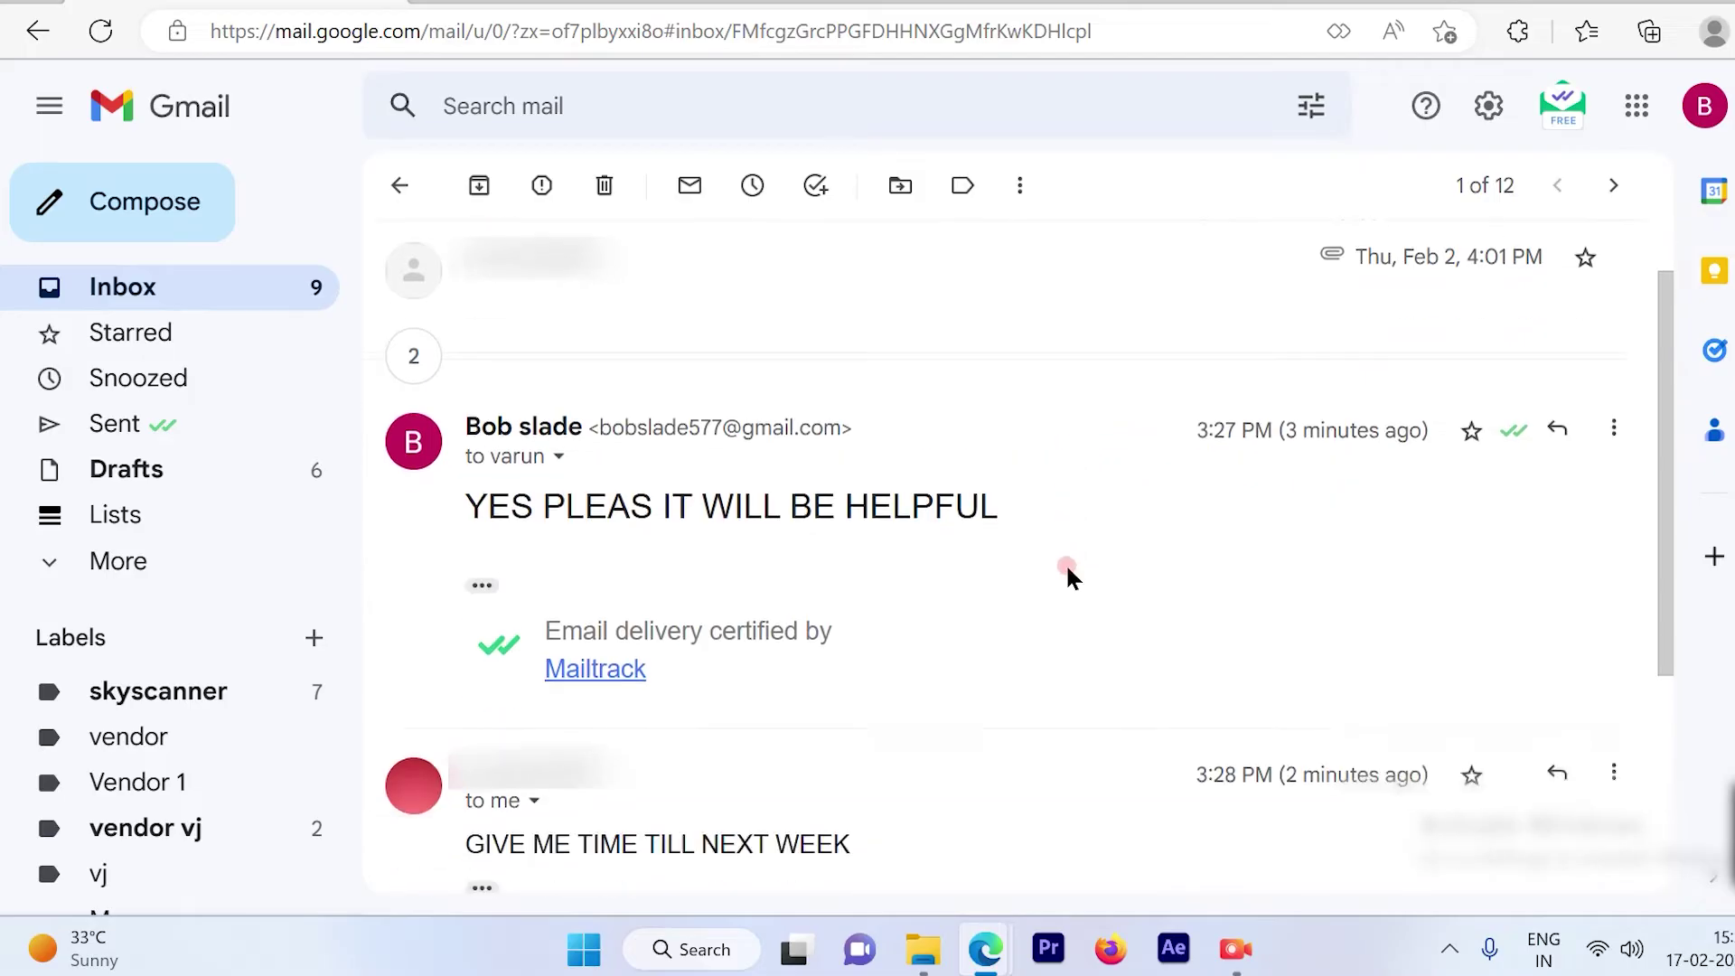
scroll(1043, 576, down, 2)
scroll(1017, 580, up, 3)
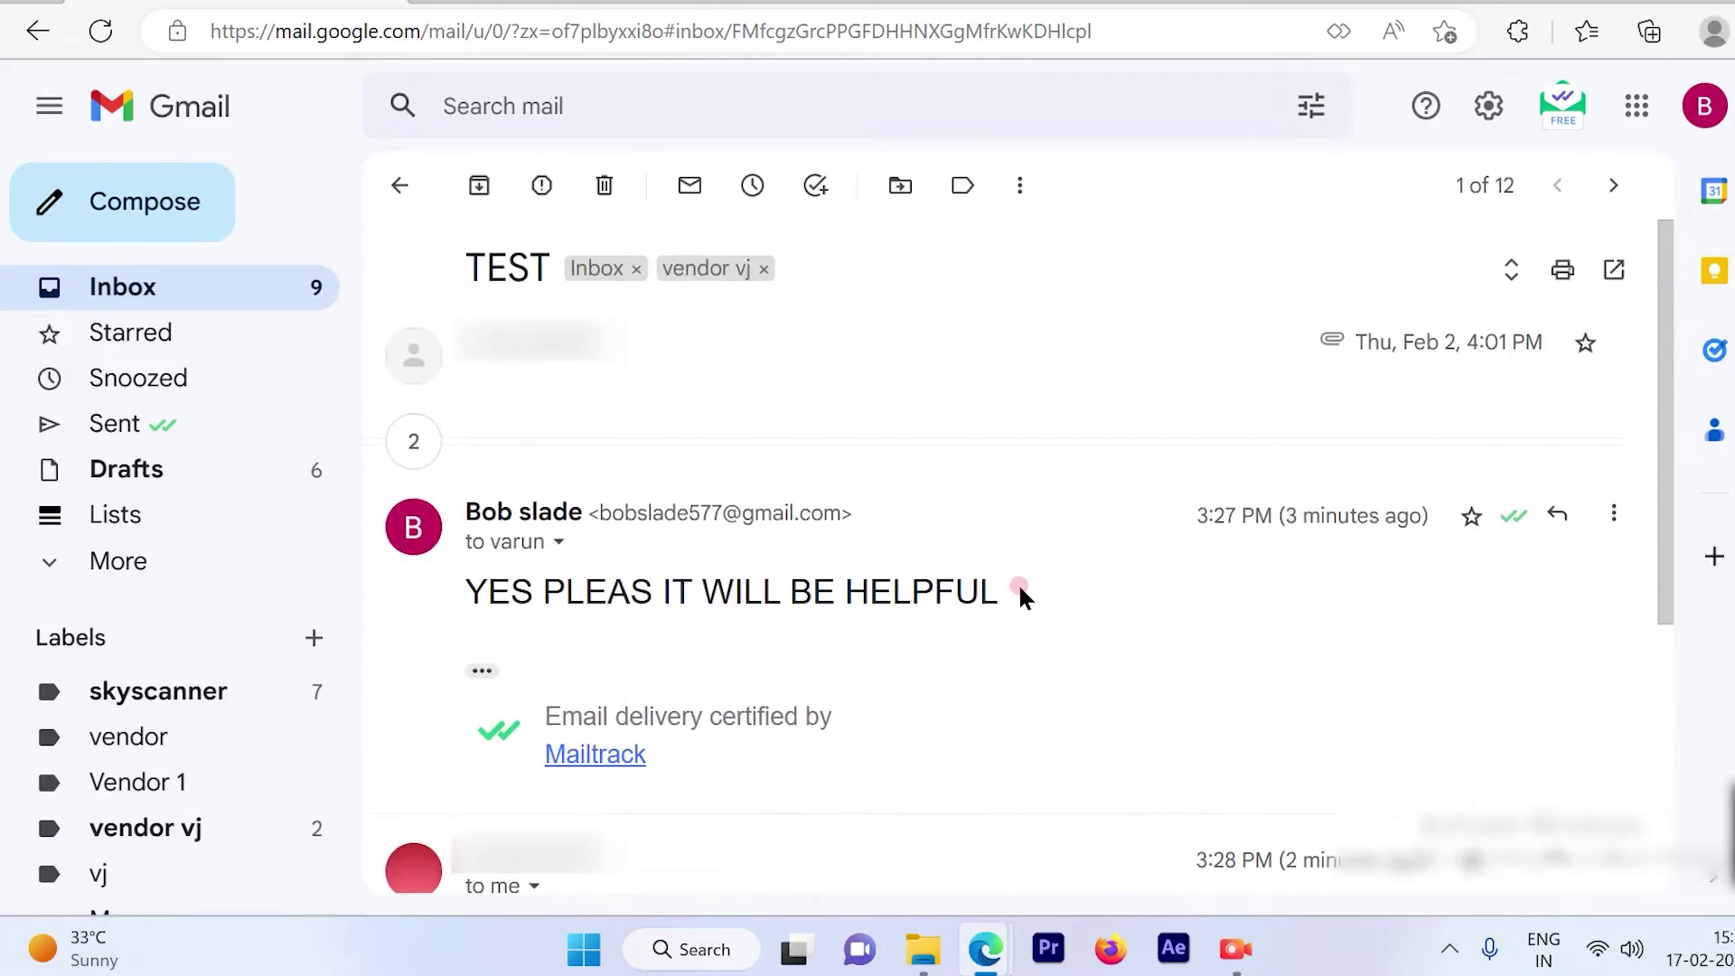
click(604, 349)
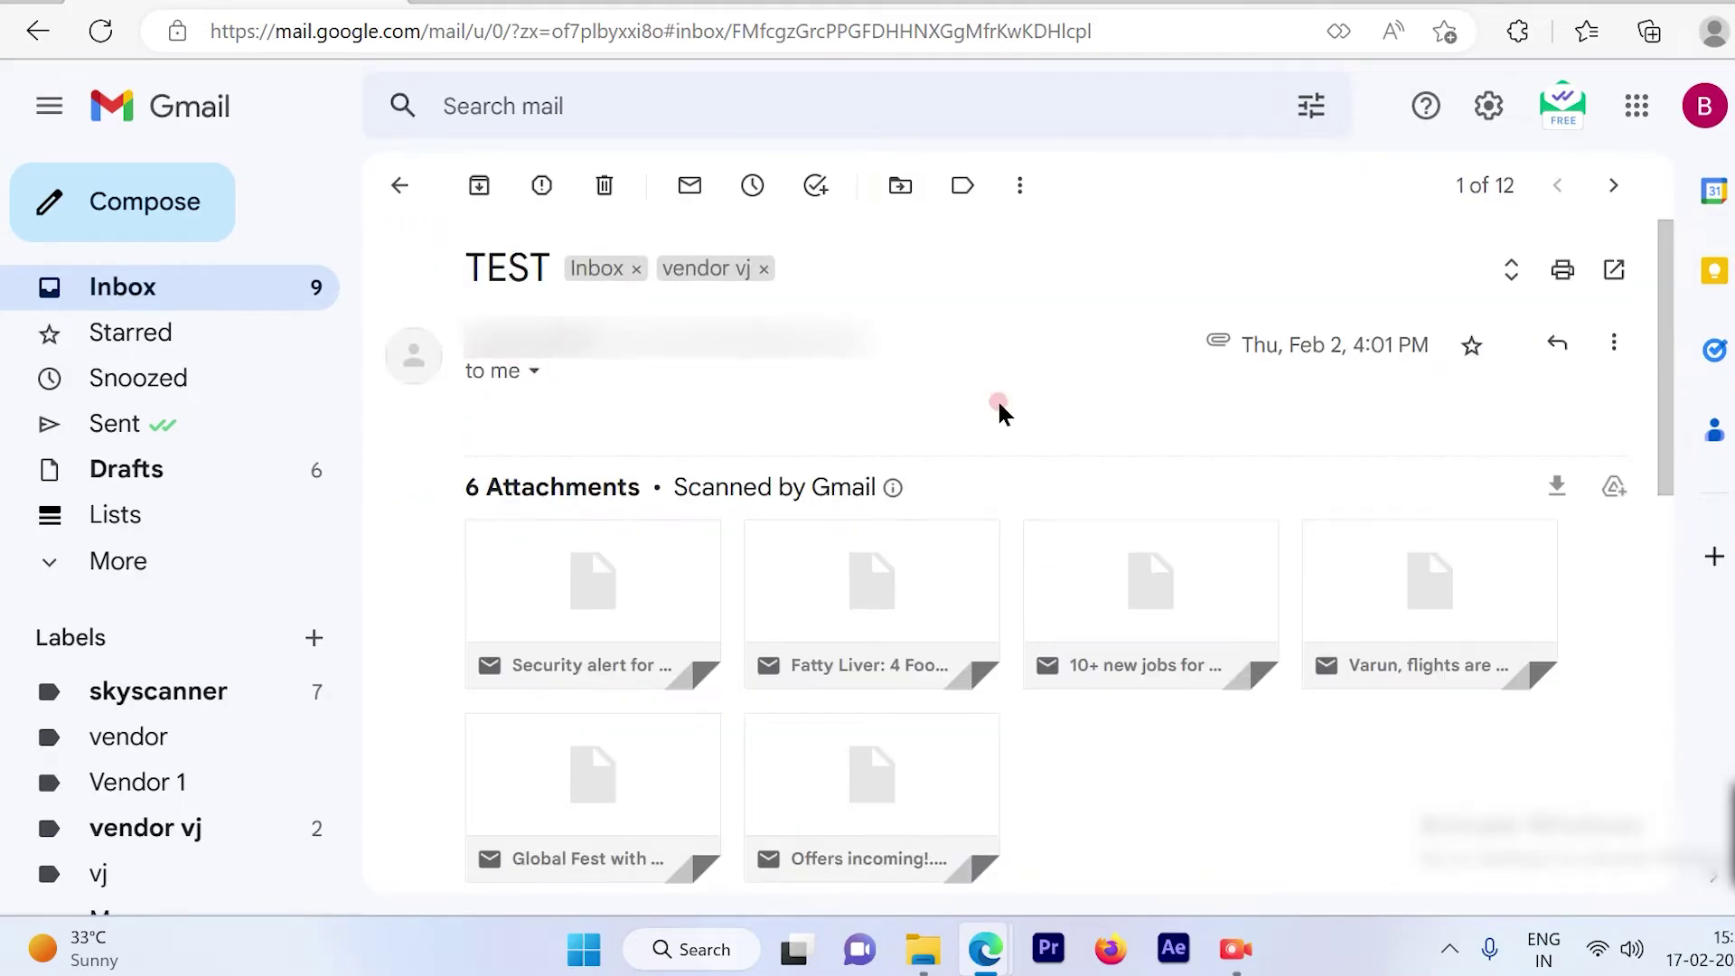
scroll(1003, 414, down, 3)
scroll(1010, 431, down, 3)
click(404, 458)
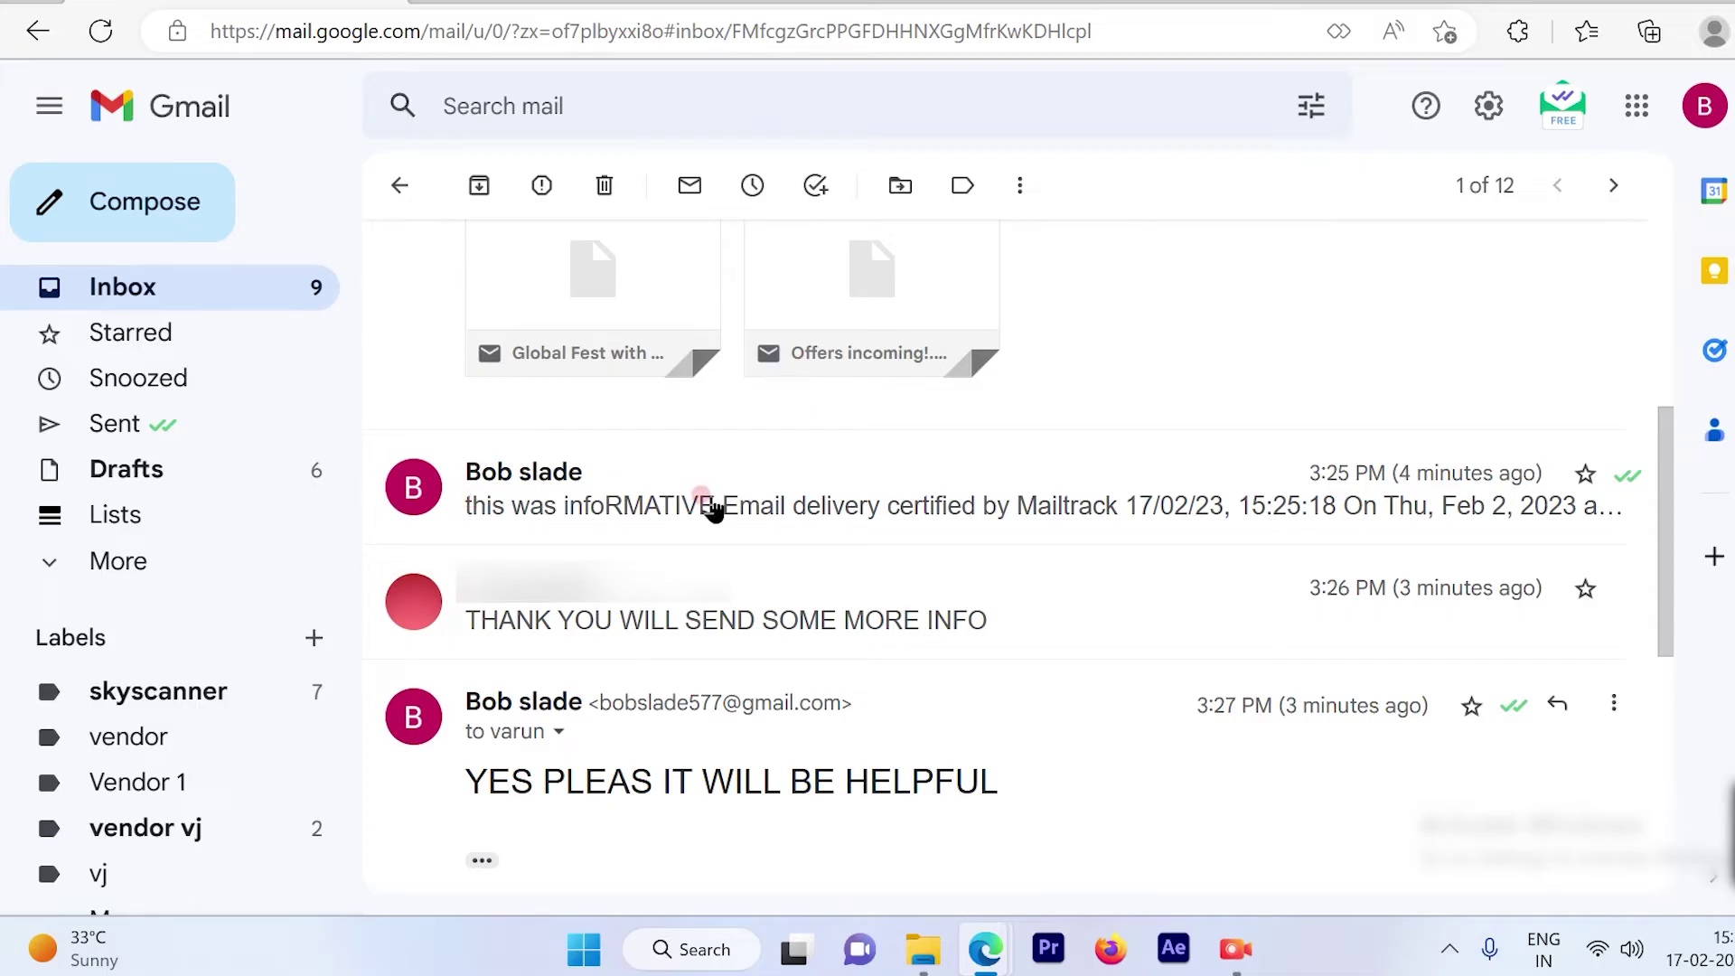
click(653, 484)
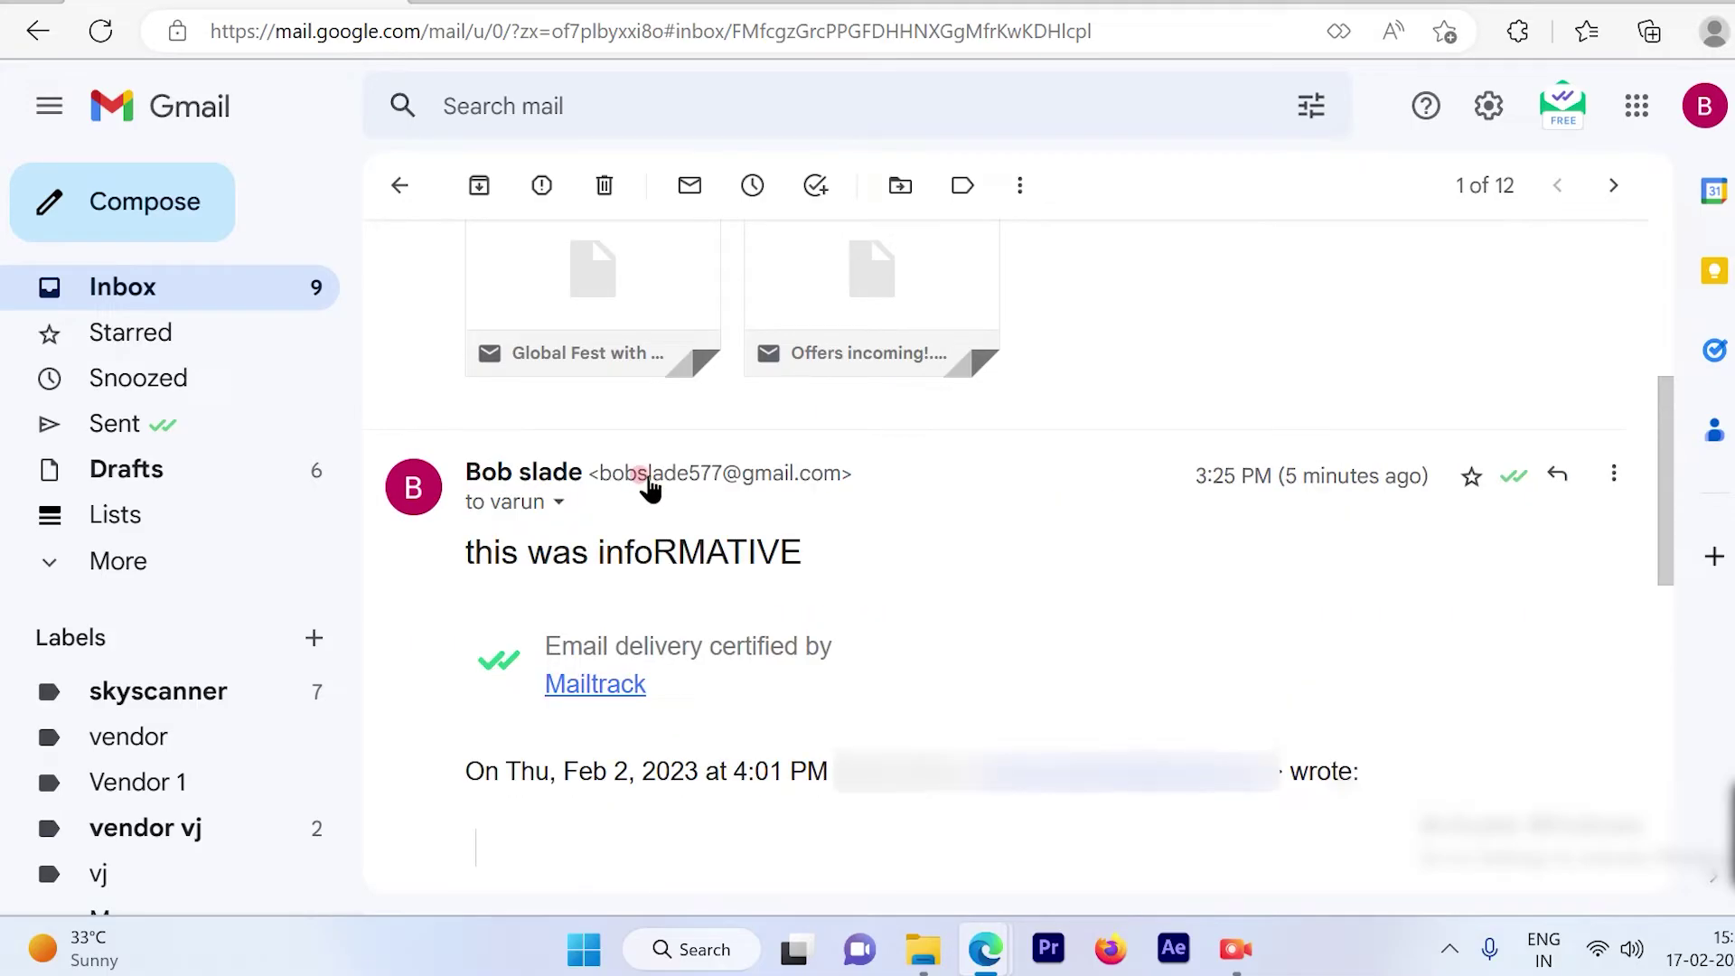
scroll(886, 627, up, 4)
scroll(1044, 633, down, 1)
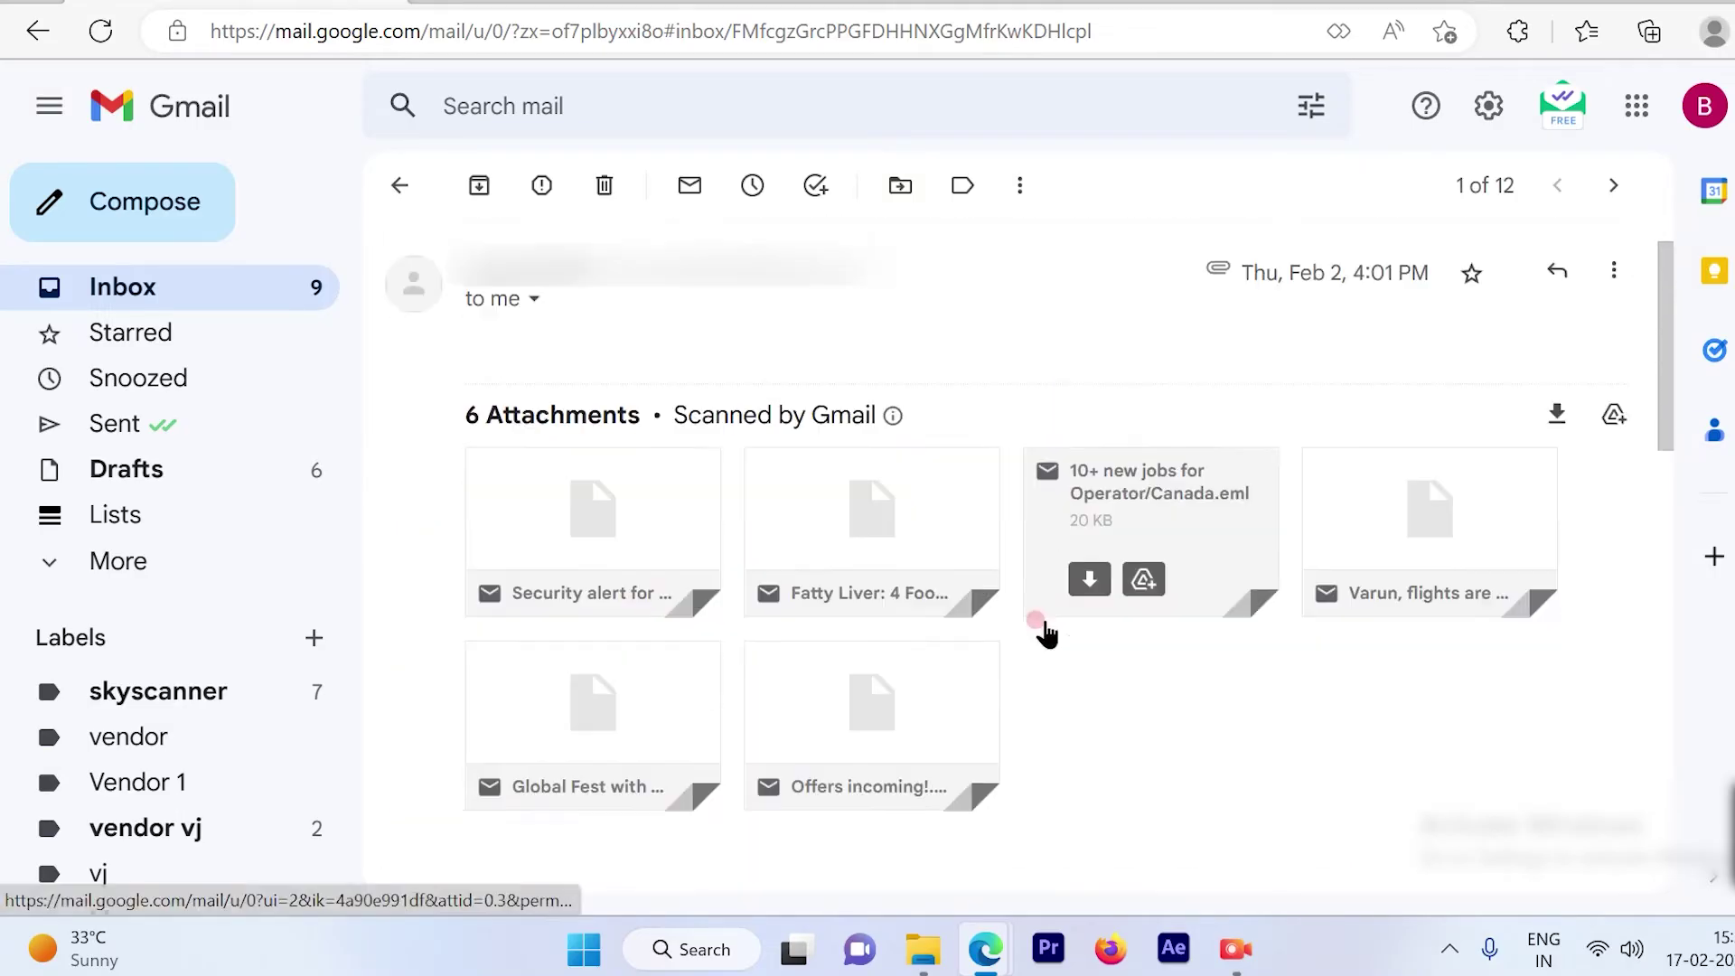
scroll(1046, 632, down, 2)
scroll(1019, 611, down, 2)
scroll(999, 639, down, 3)
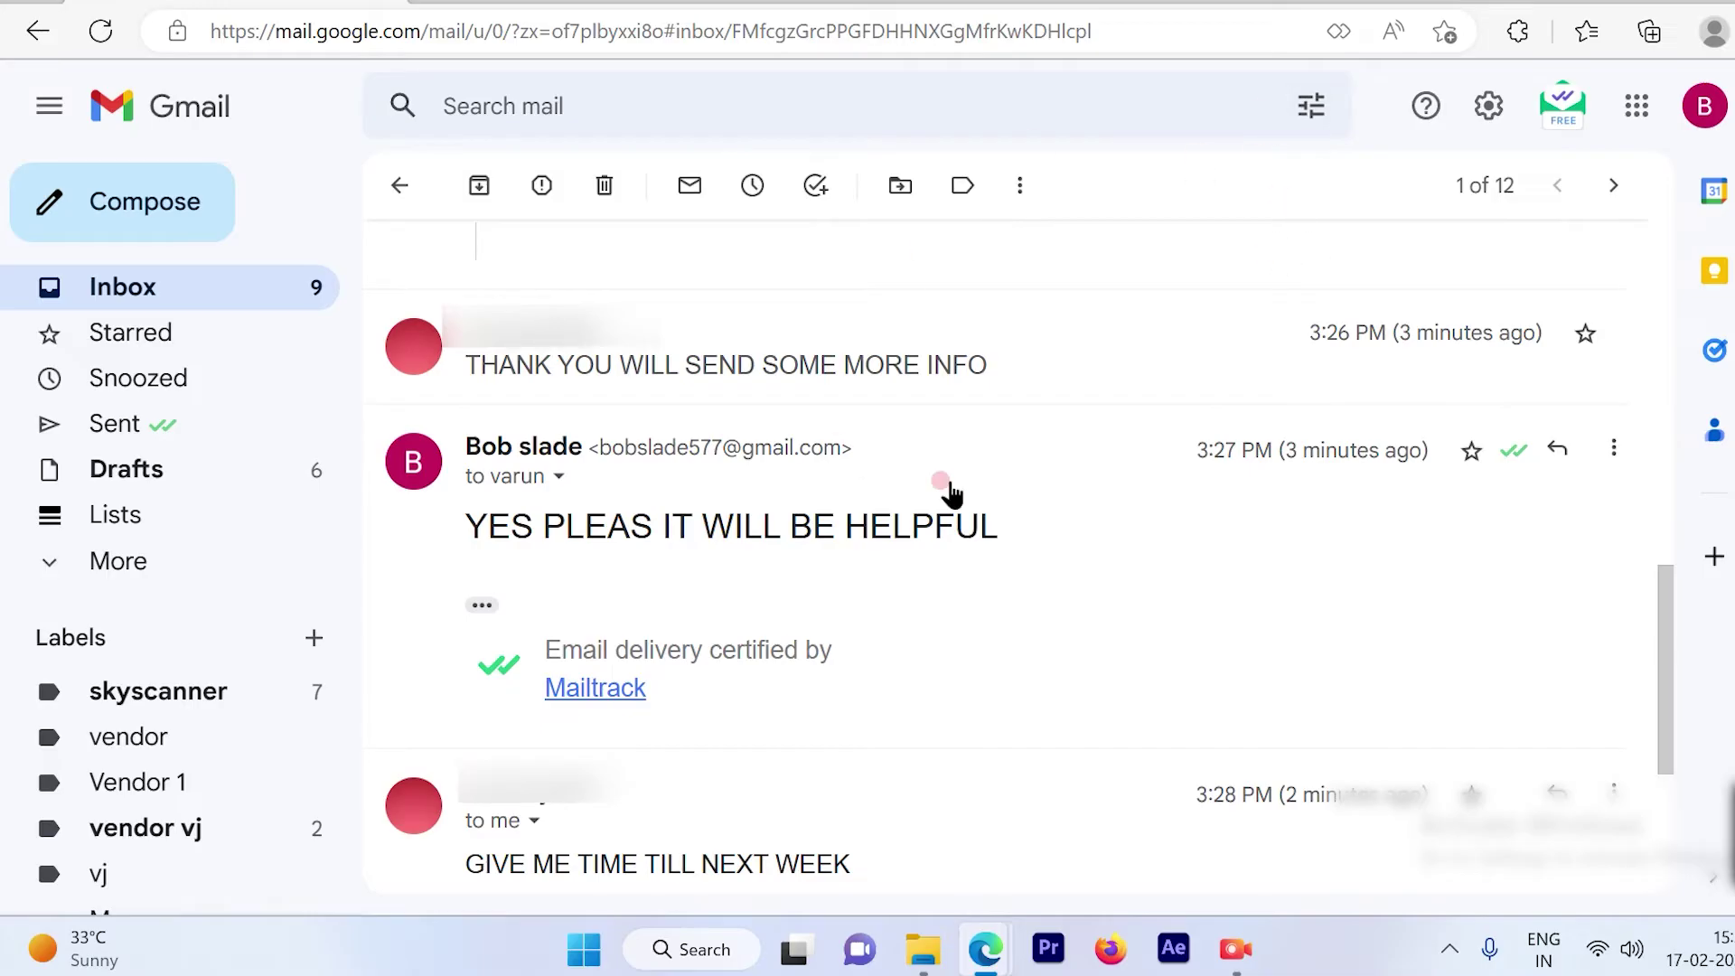
scroll(954, 584, down, 2)
scroll(953, 590, down, 1)
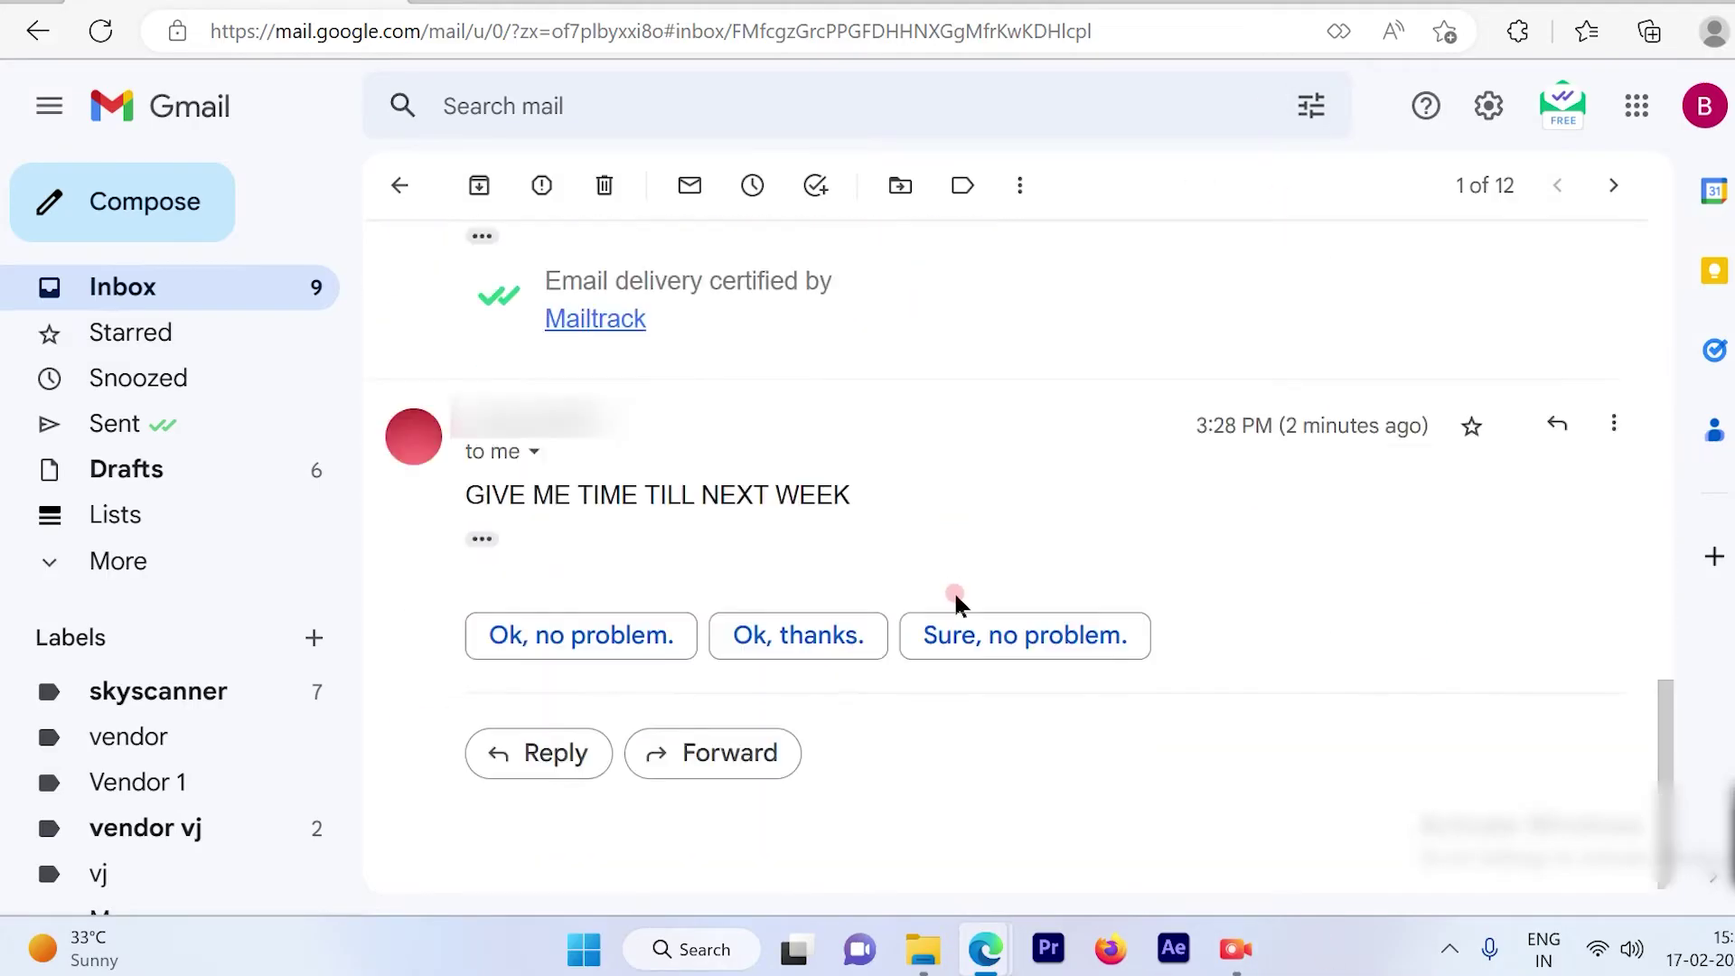
scroll(963, 596, up, 4)
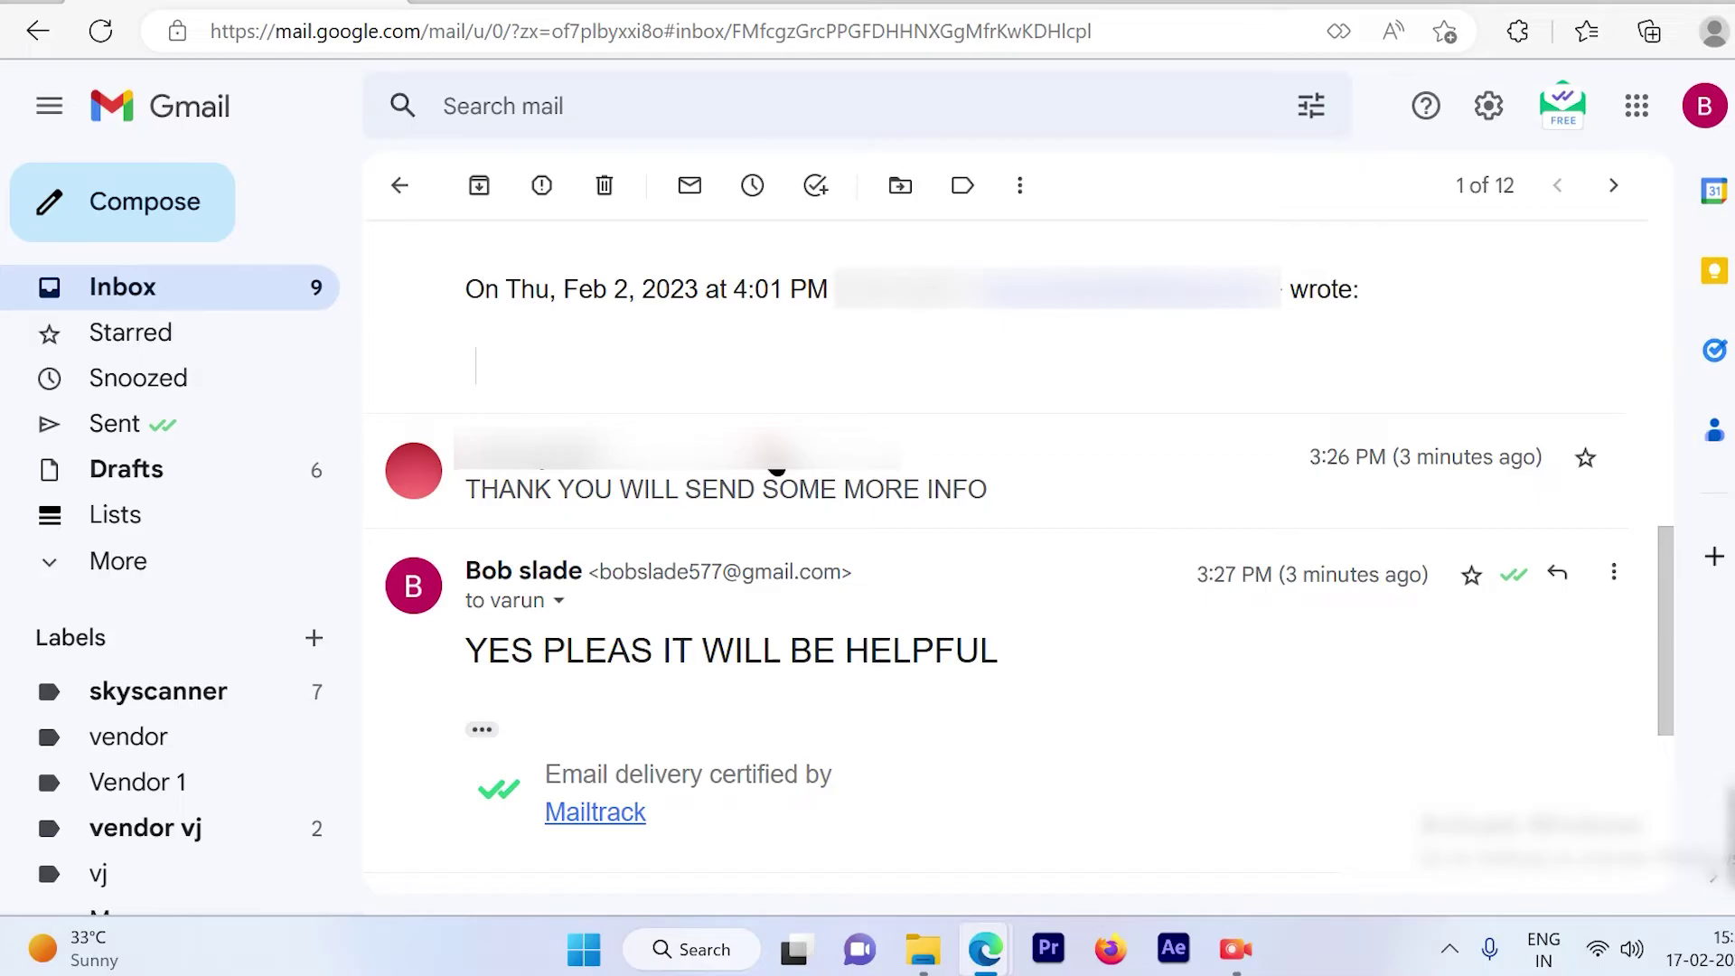
click(775, 468)
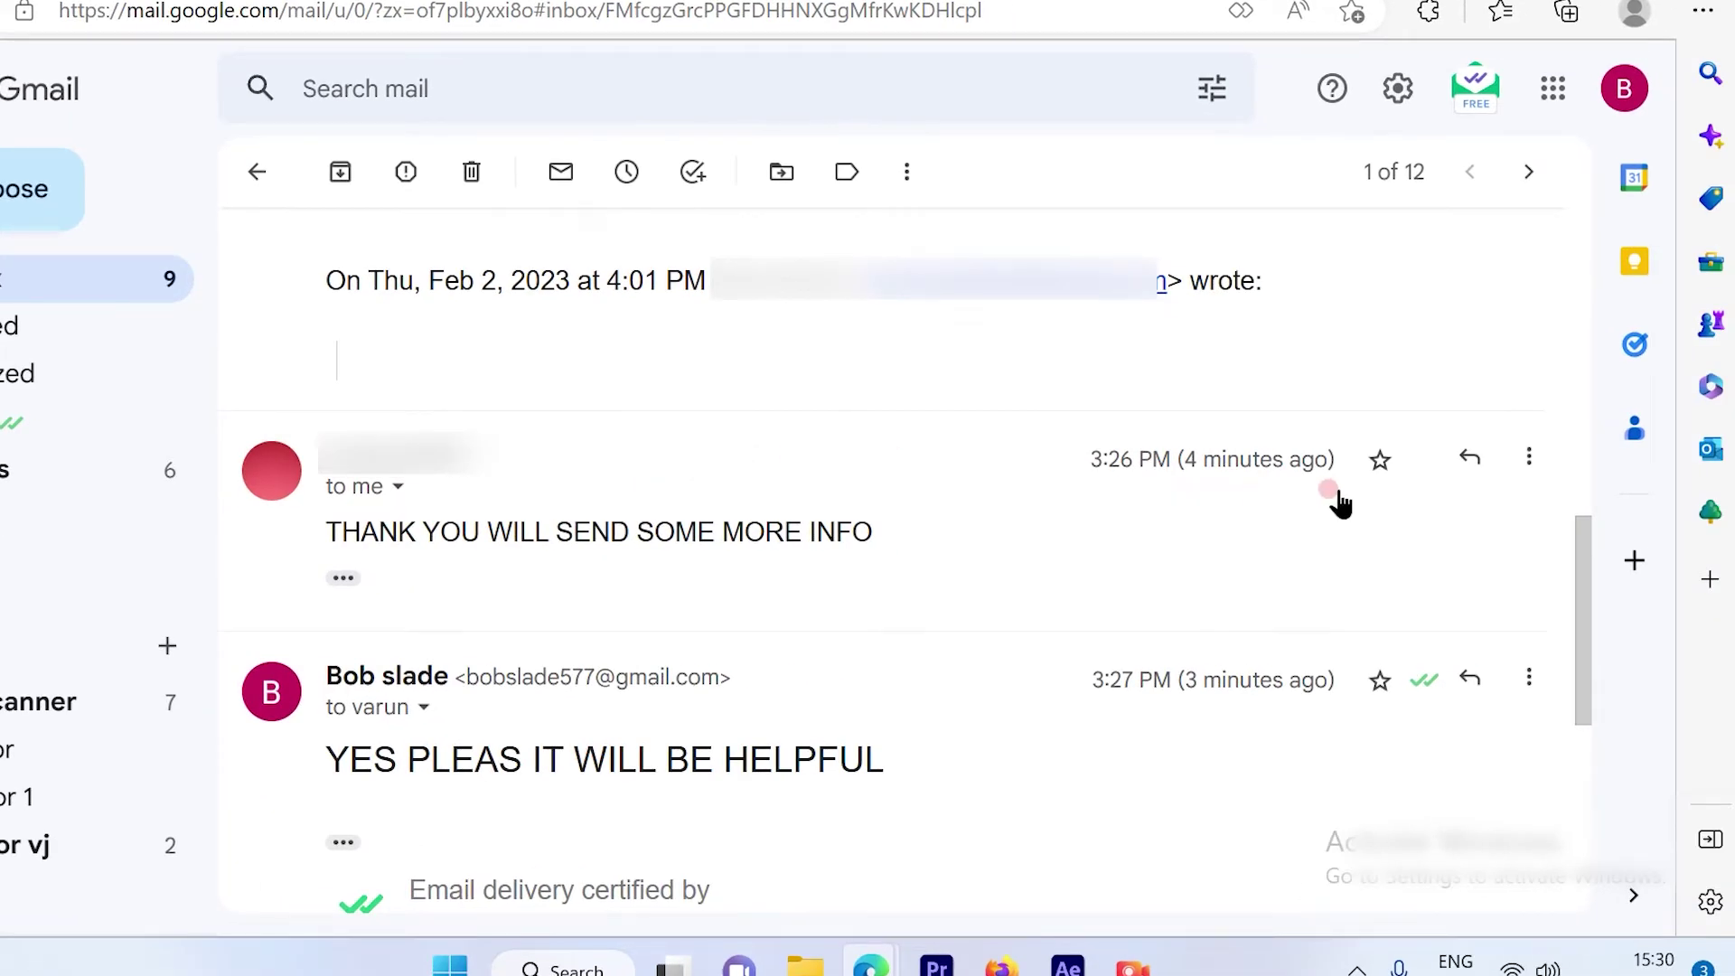
click(1528, 461)
click(1261, 396)
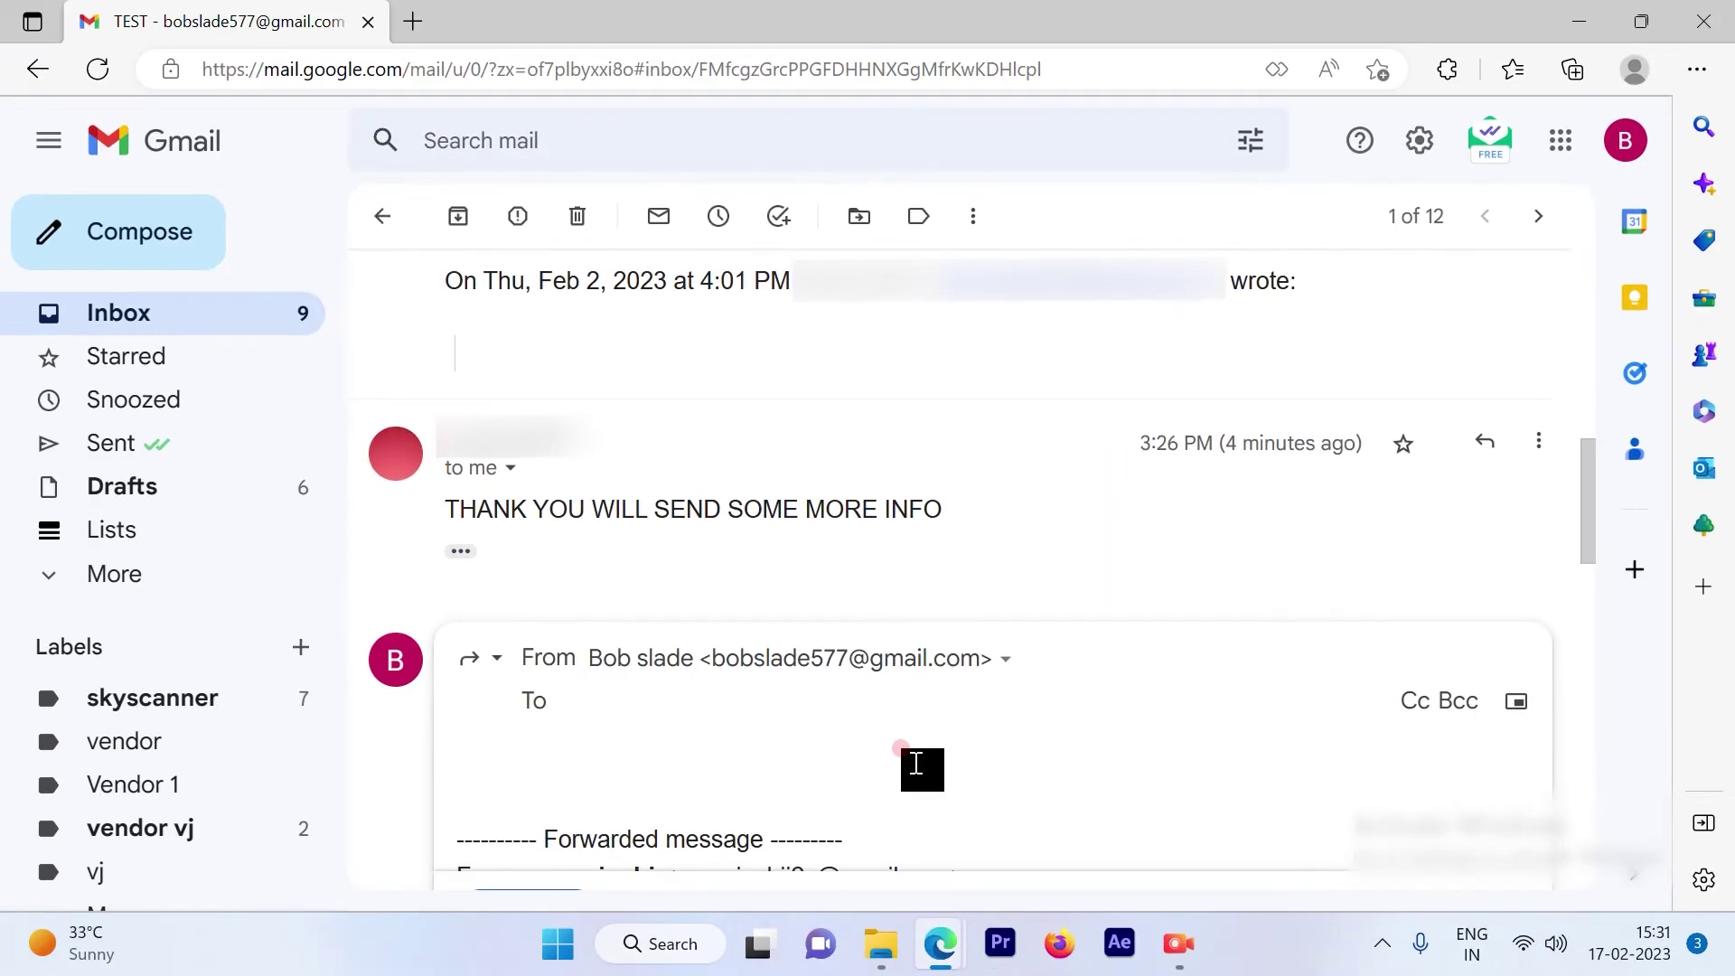
text(T)
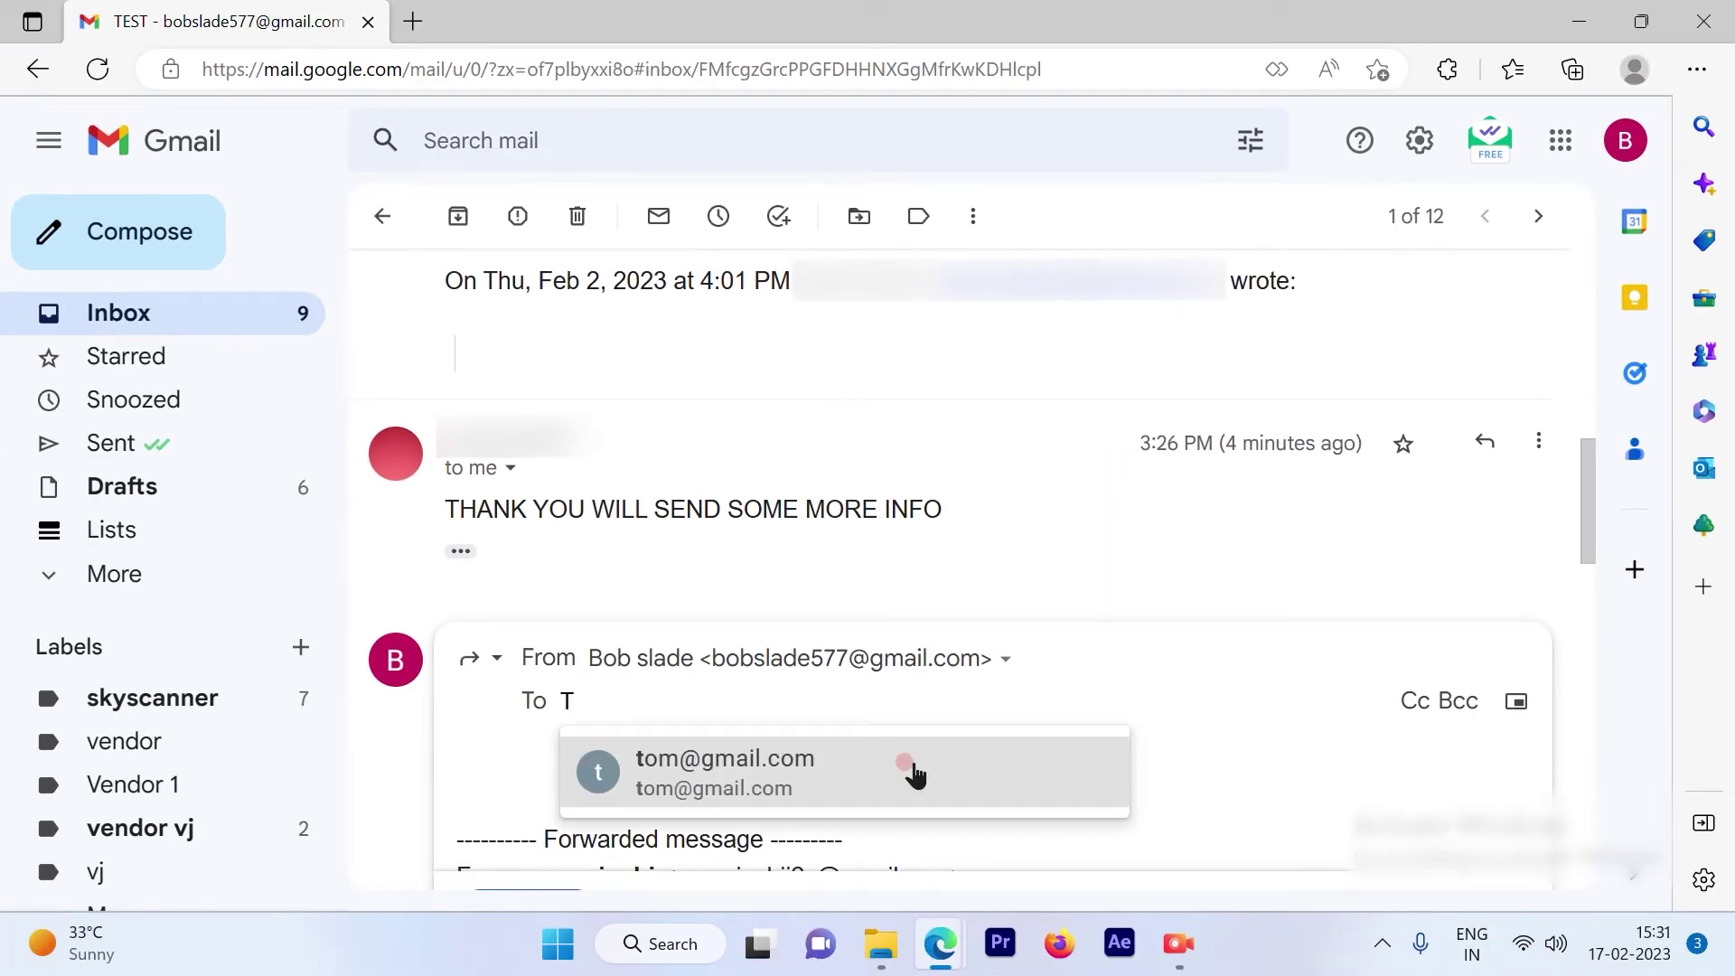
click(914, 773)
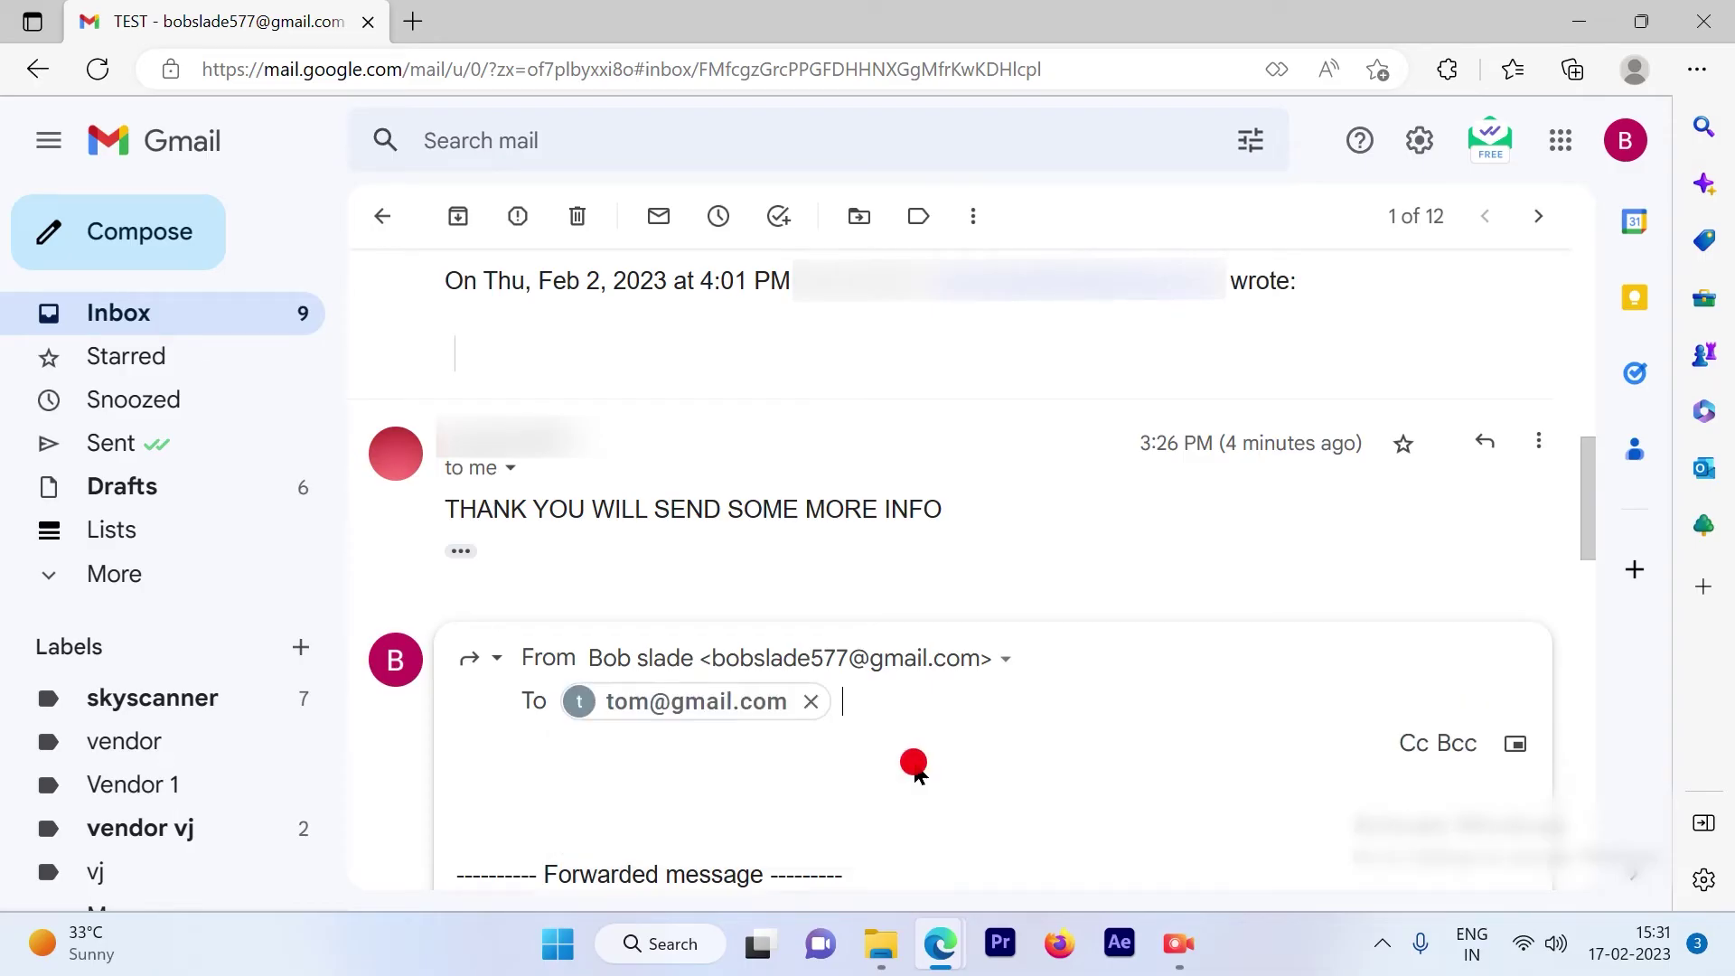
click(622, 794)
text(FY)
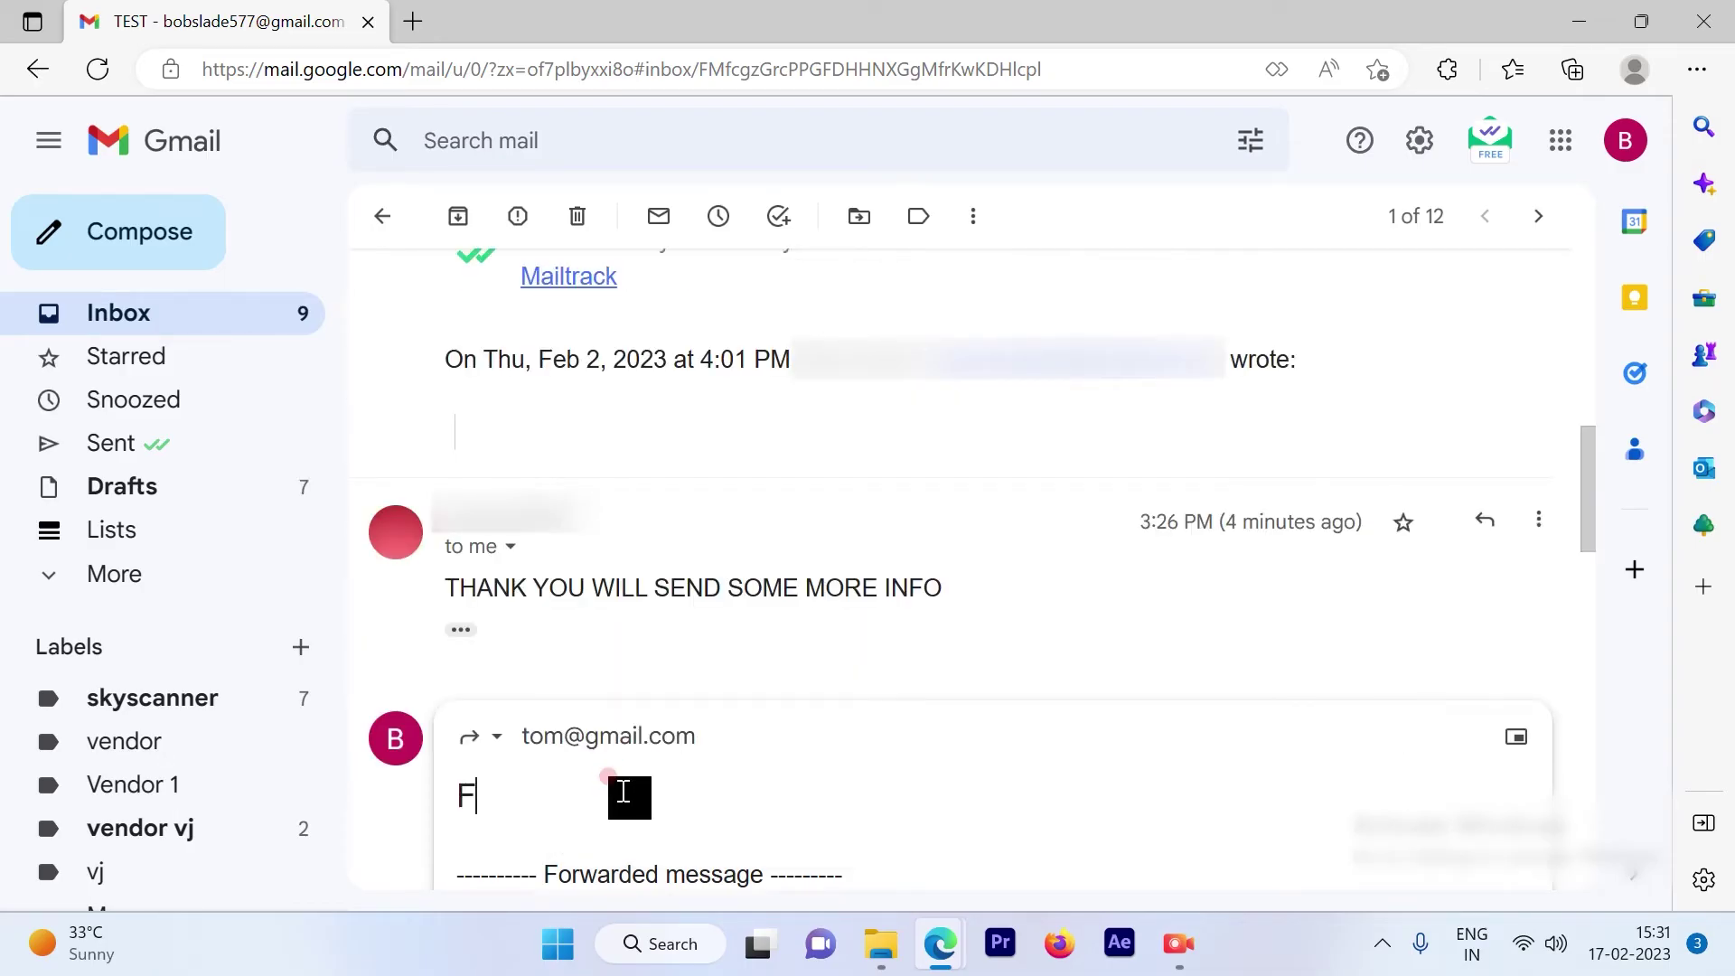
text(I)
scroll(814, 705, down, 4)
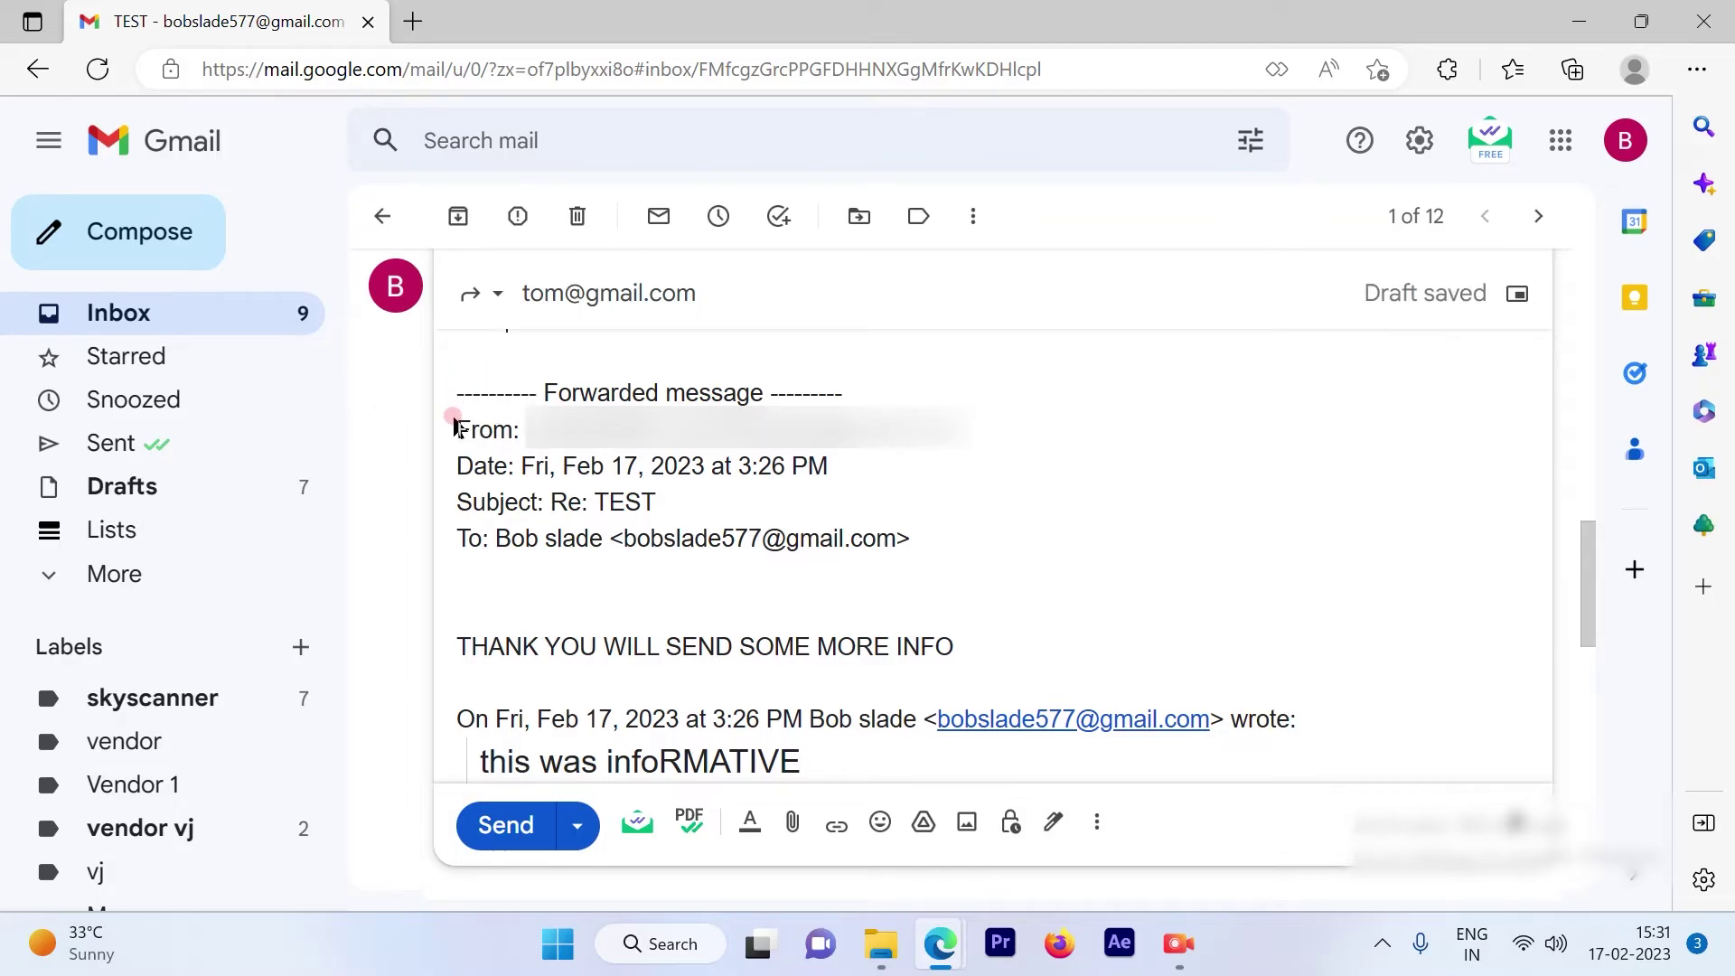
Step: Remove the quoted 'On Thu… wrote:' header so the body is just FYI, and send the forward
drag(456, 392, 1060, 921)
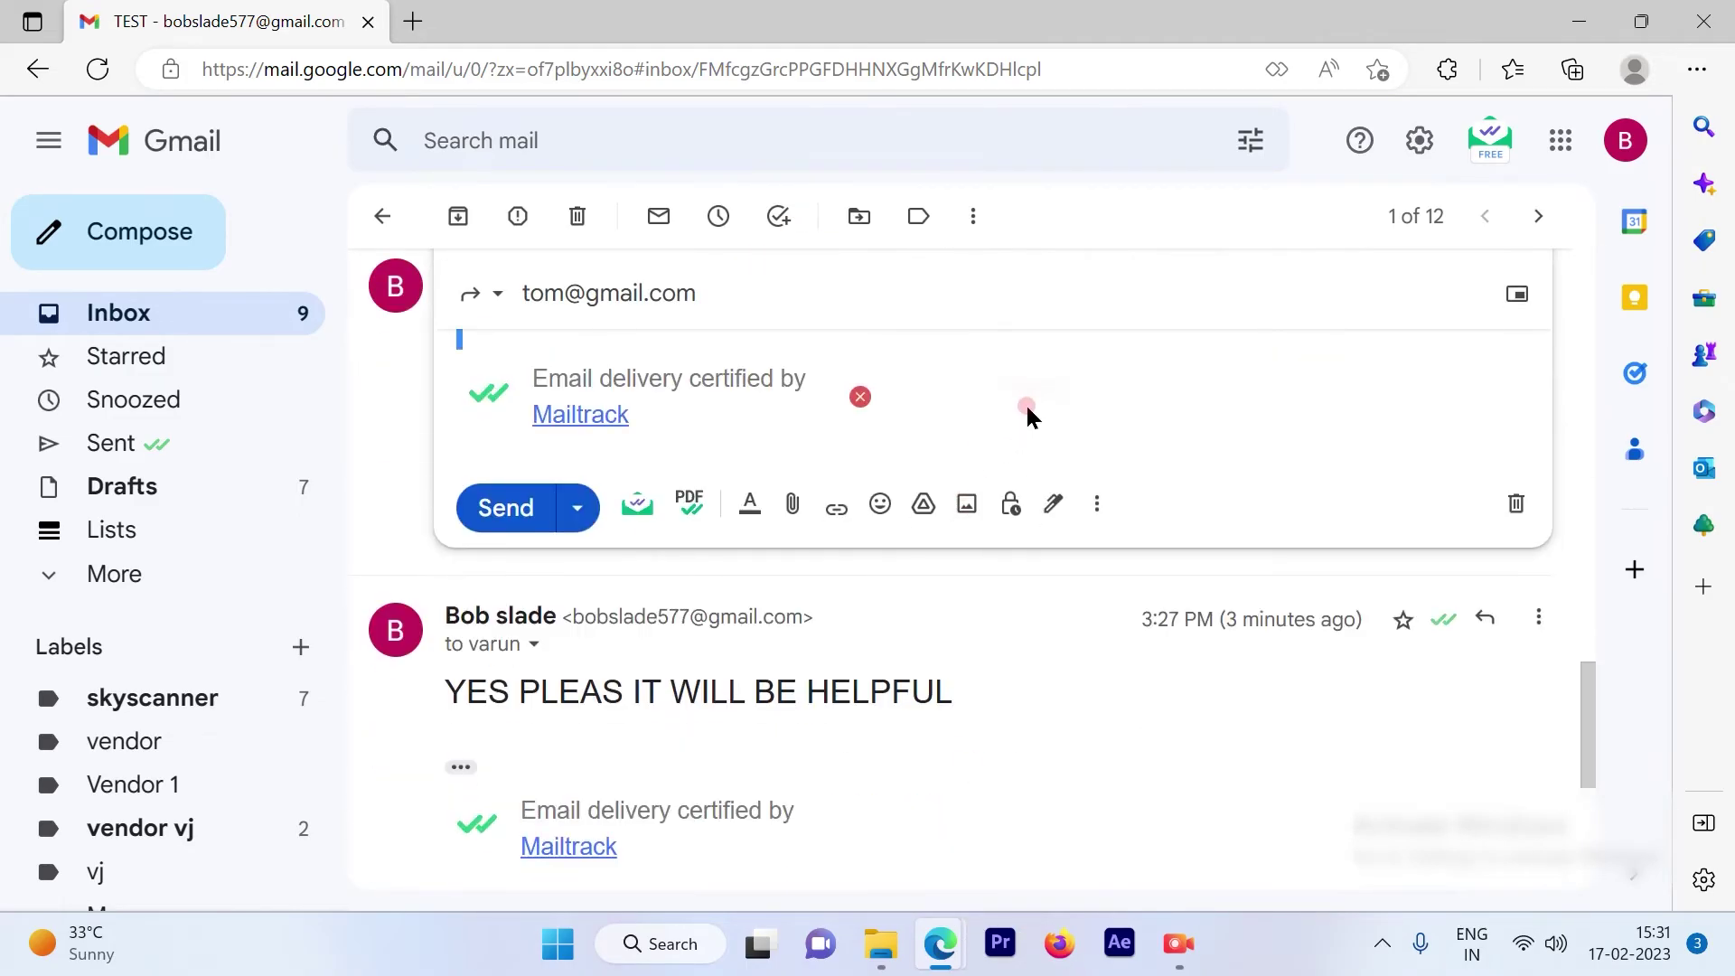
key(ctrl+z)
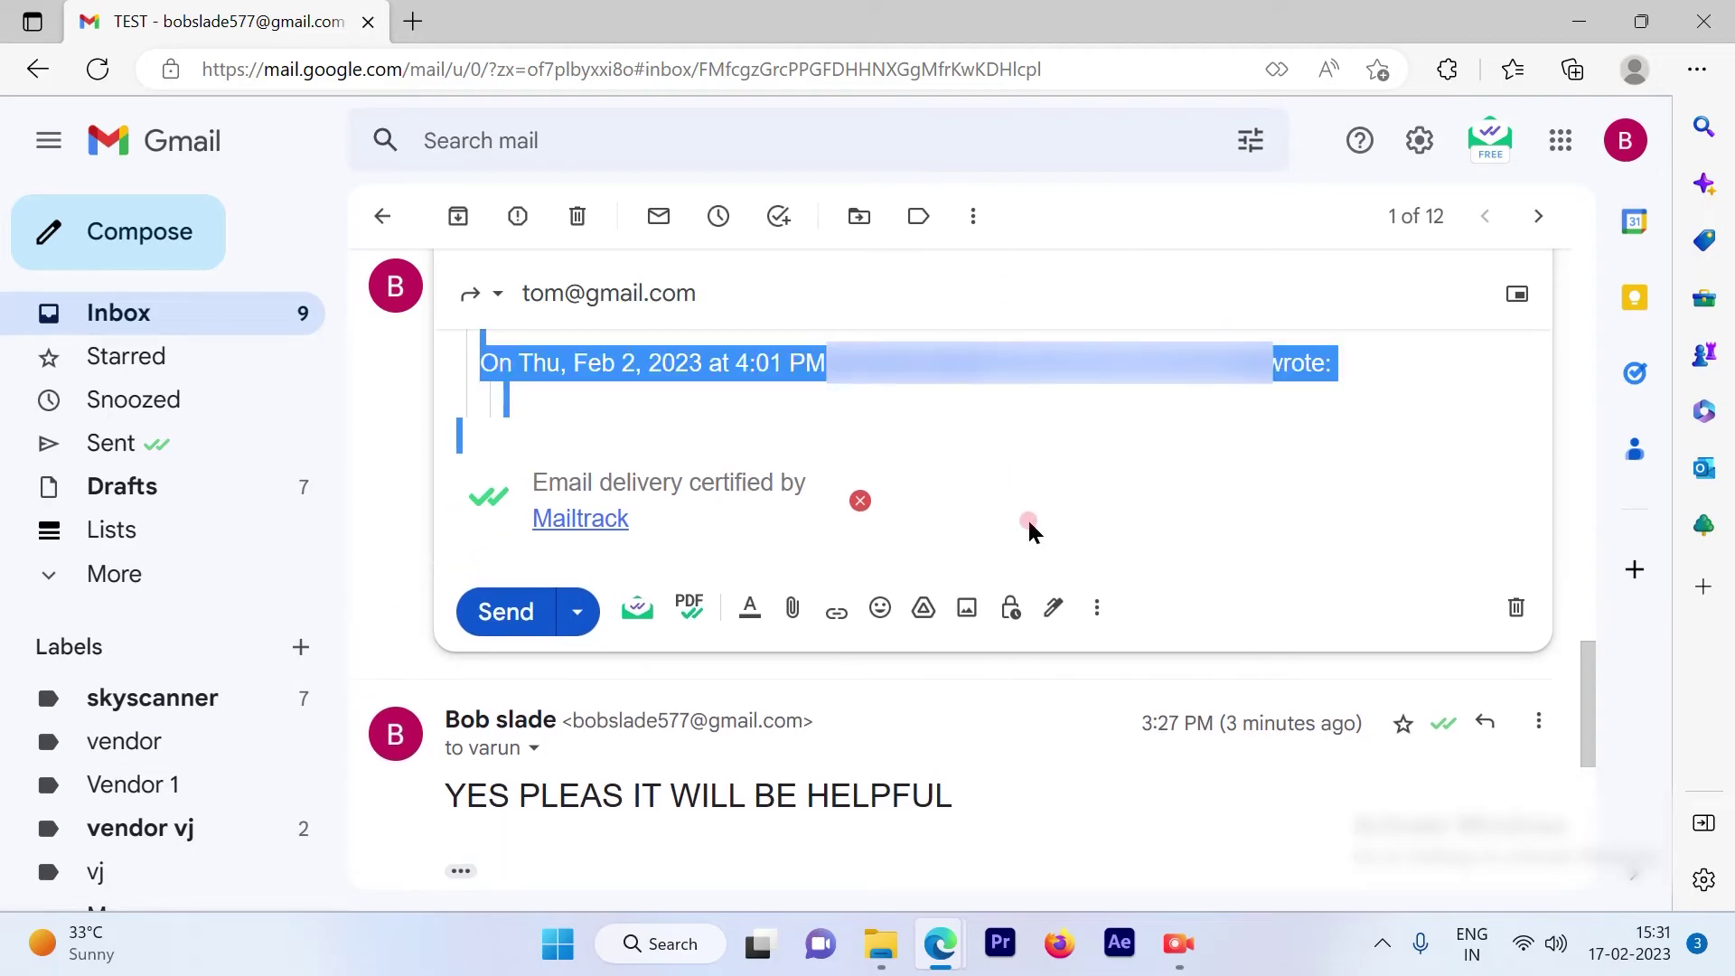
key(BackSpace)
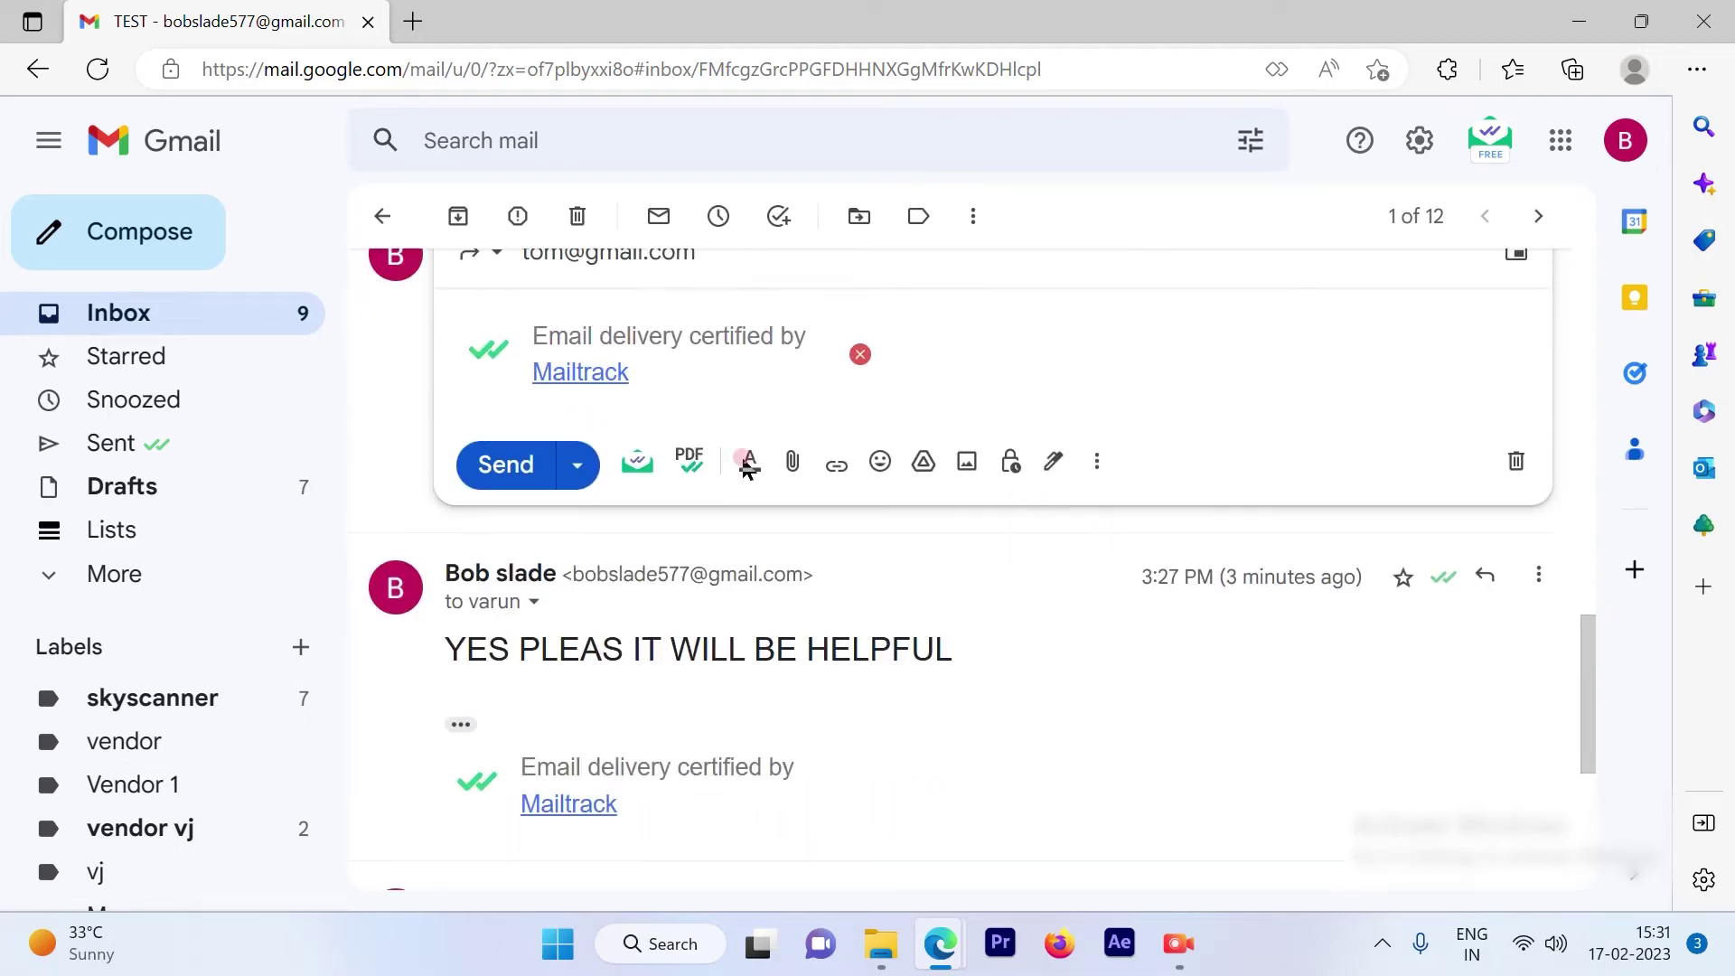
text(FYI)
scroll(1131, 497, up, 3)
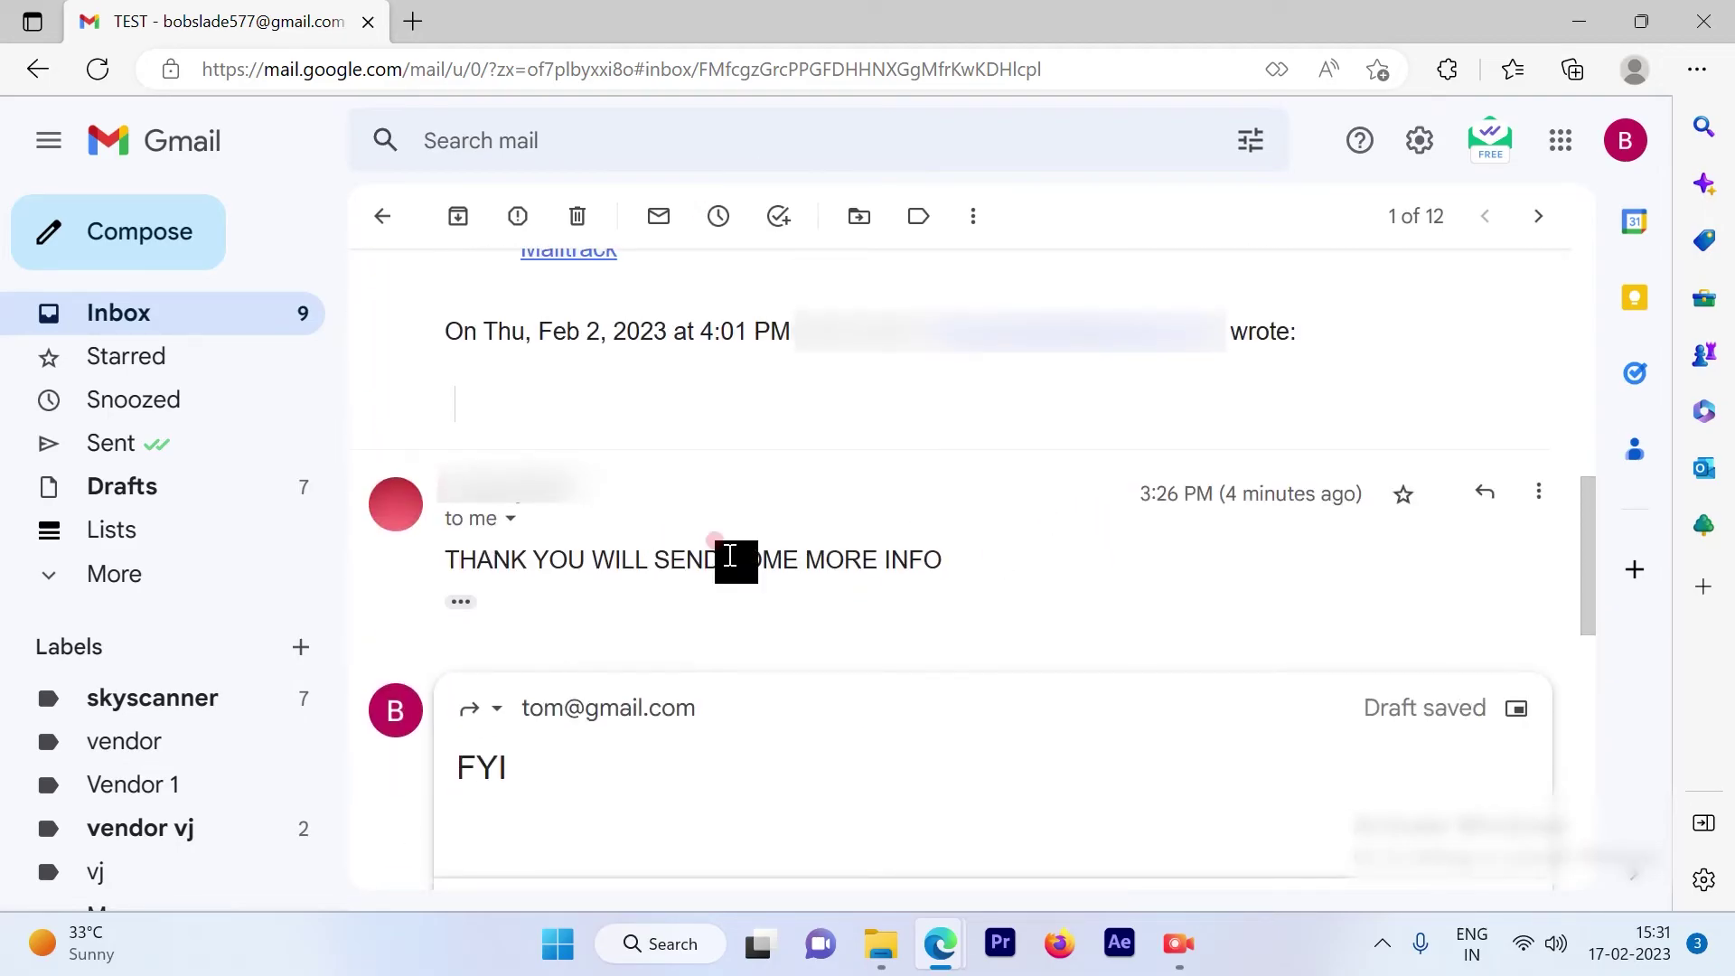
scroll(966, 632, down, 2)
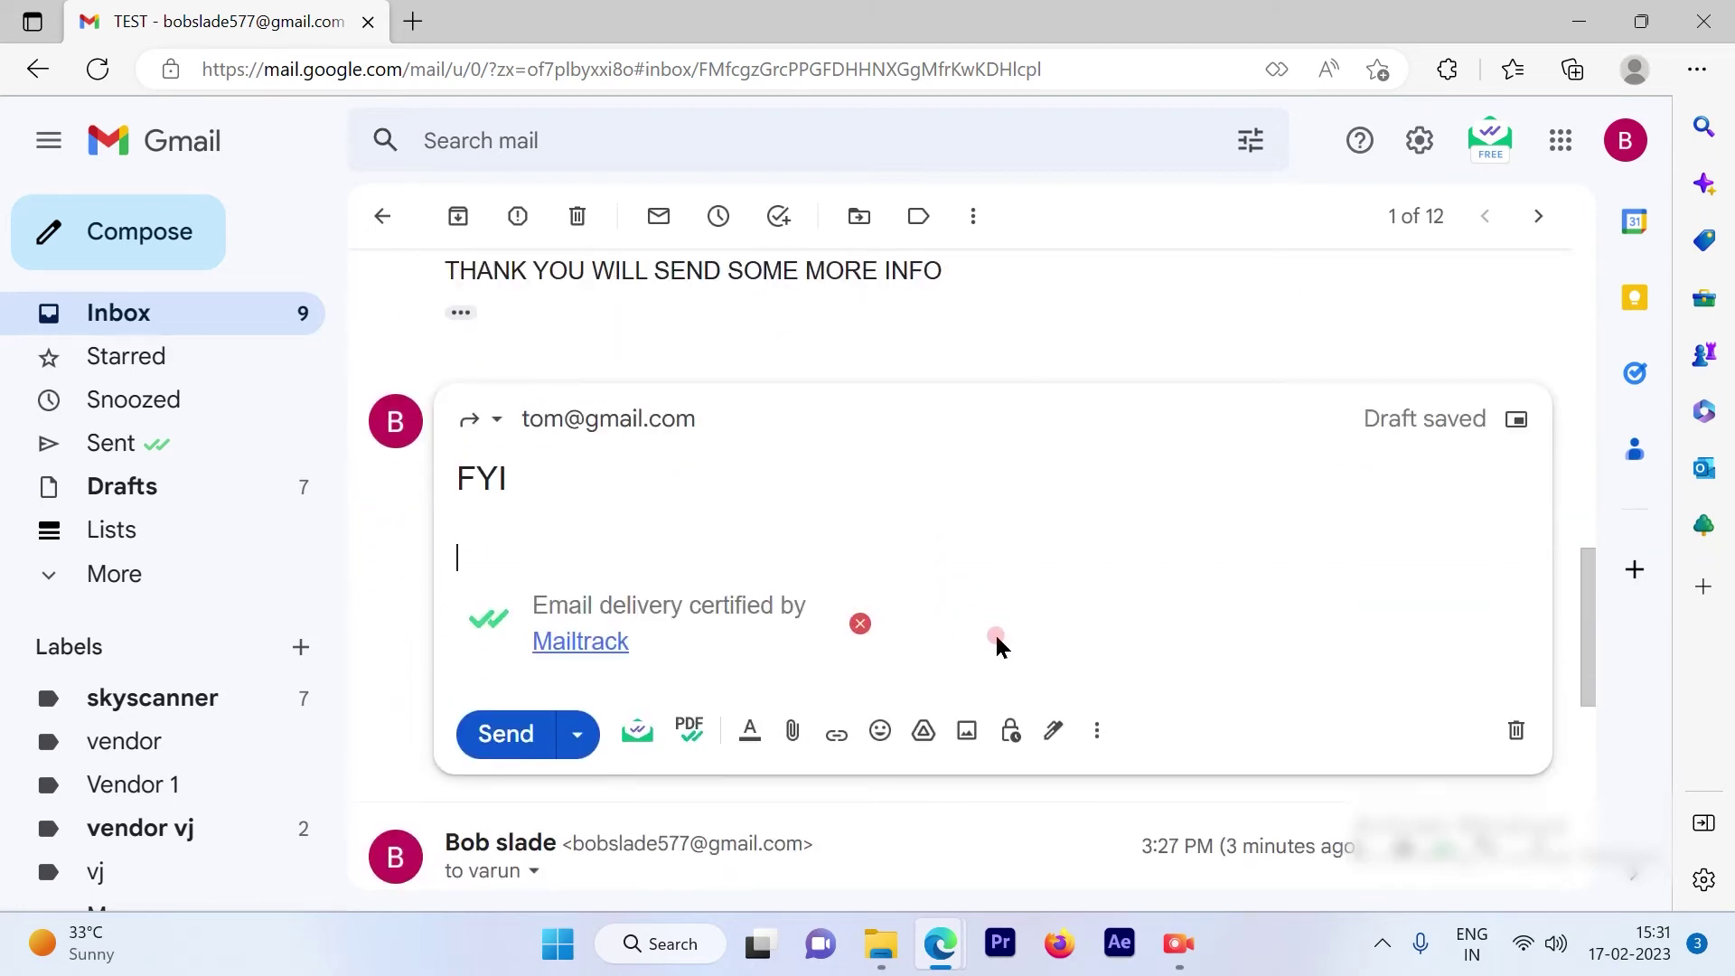
click(505, 733)
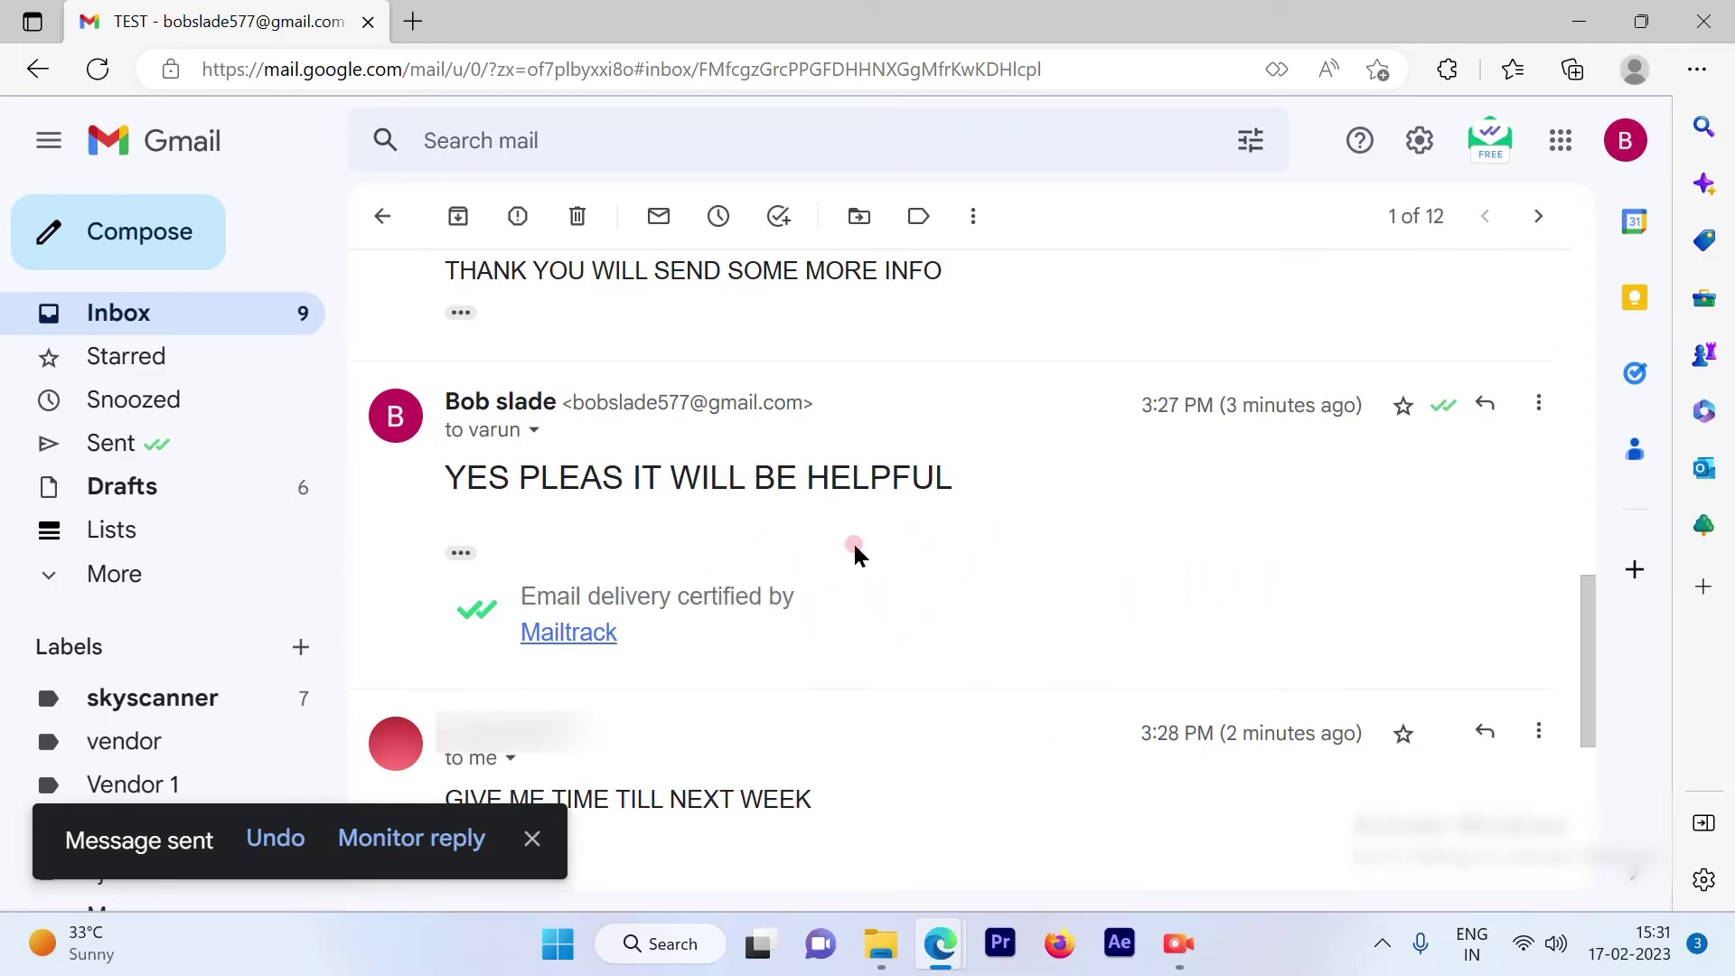
scroll(1108, 529, up, 5)
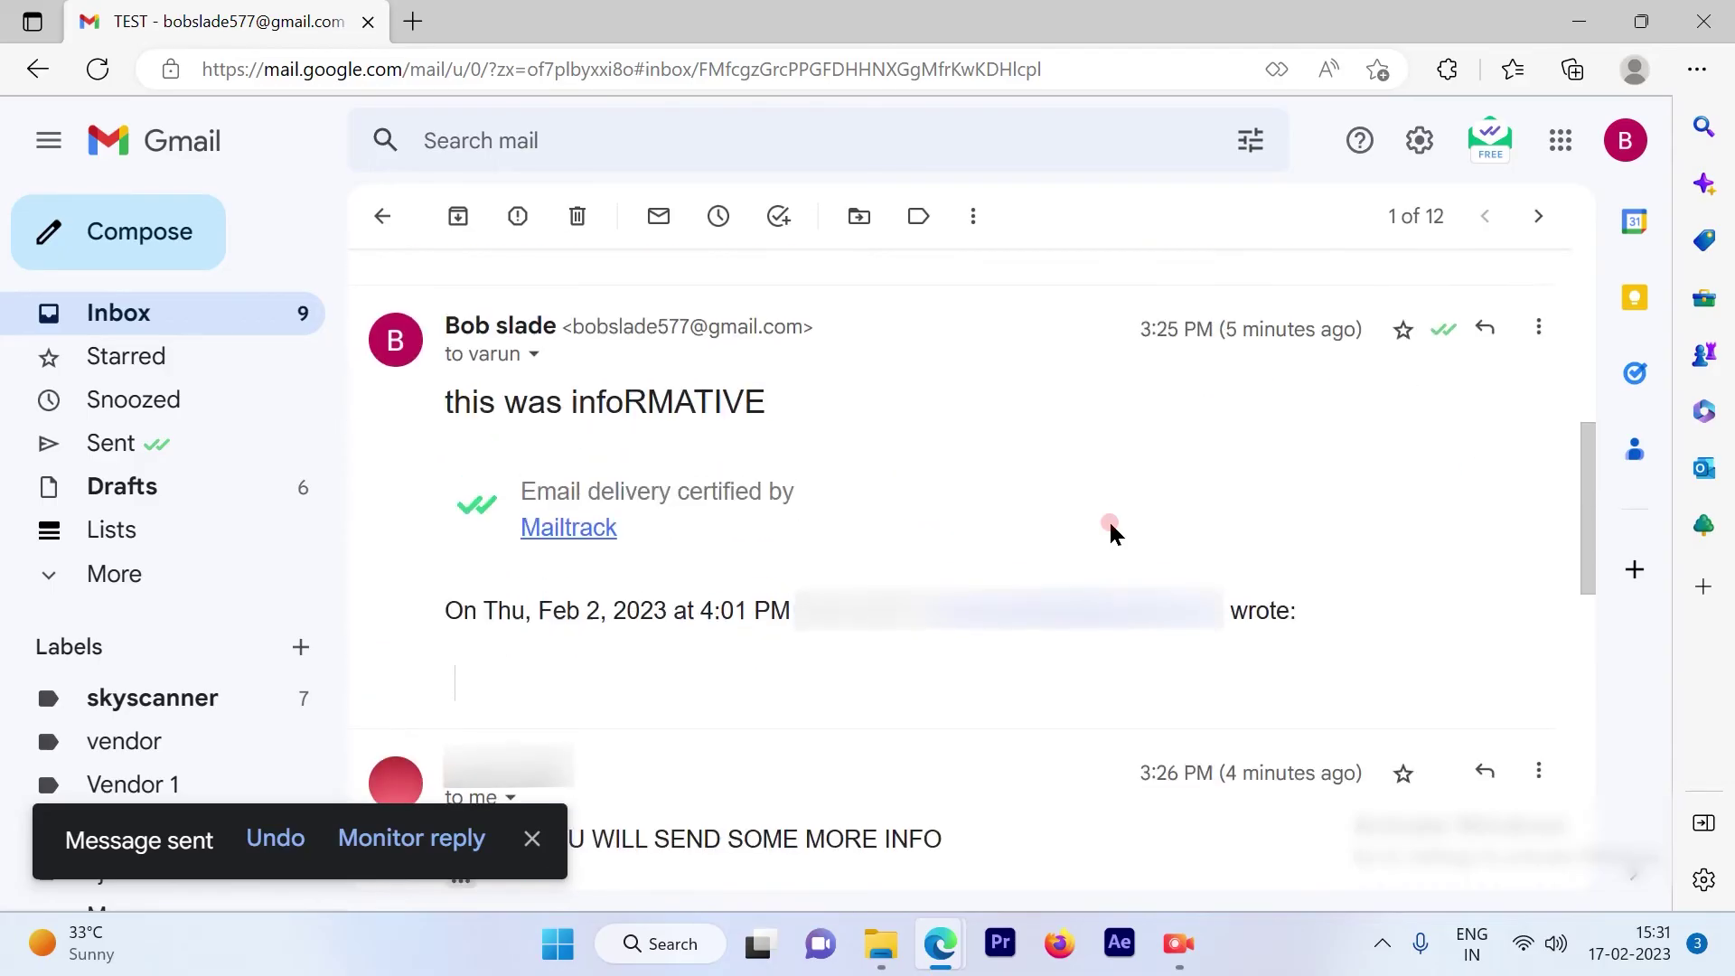
scroll(1108, 528, up, 4)
scroll(1016, 688, up, 2)
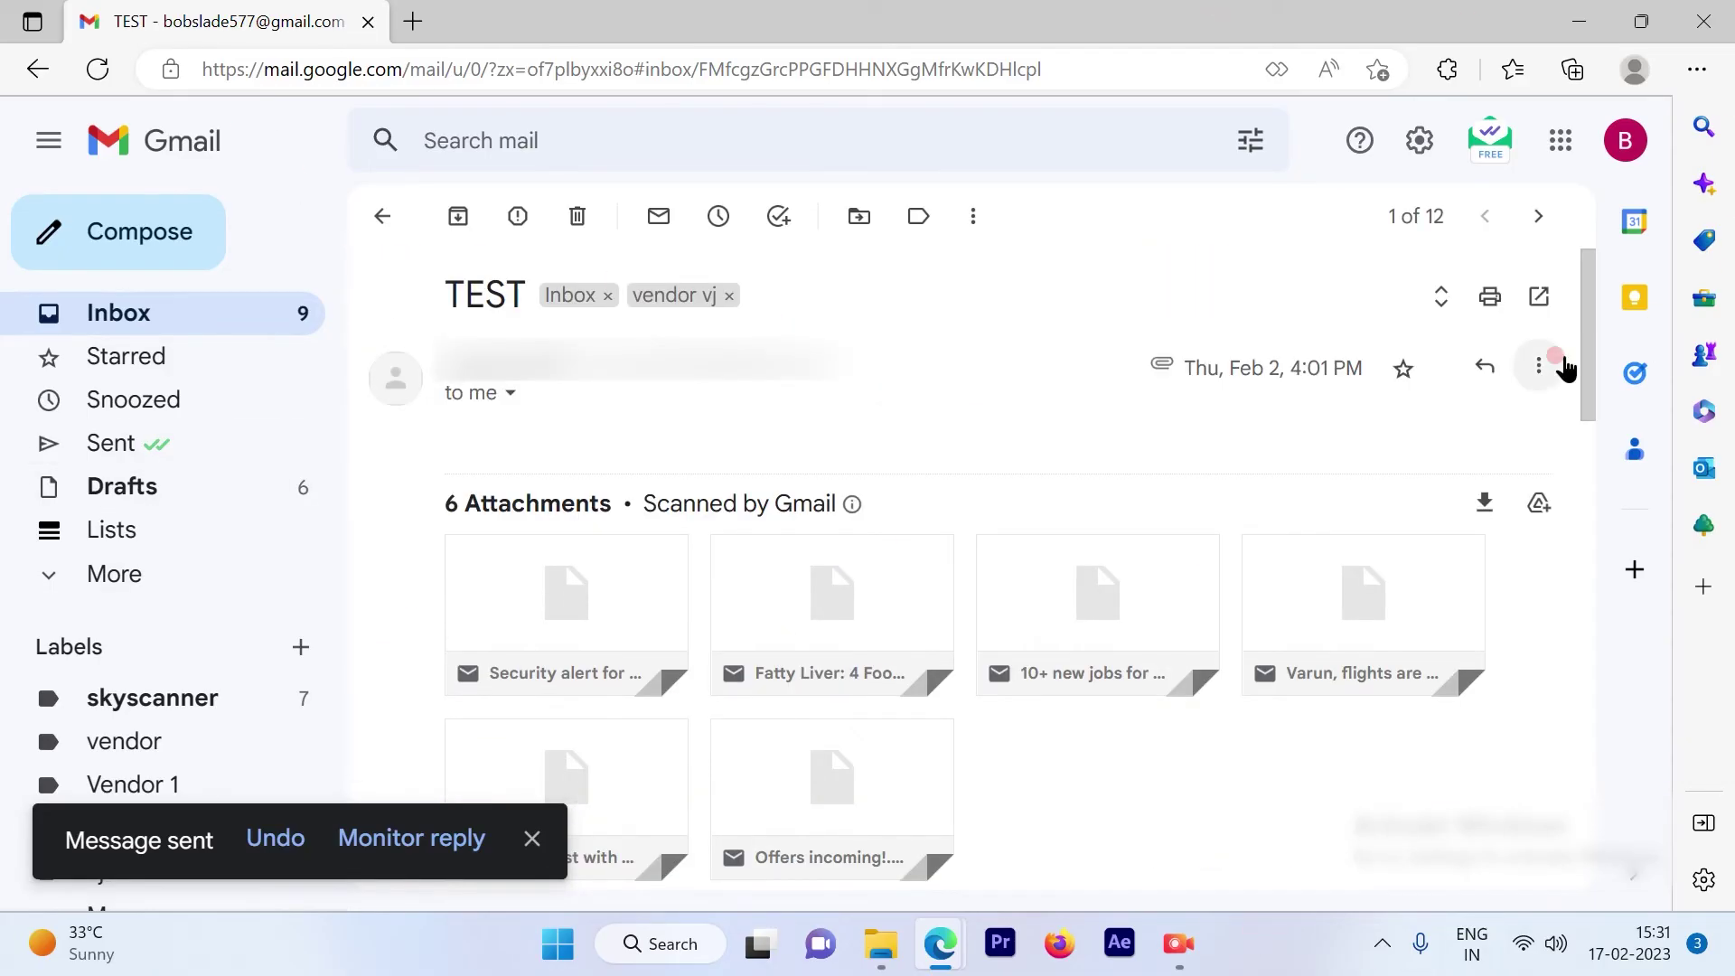
click(1539, 366)
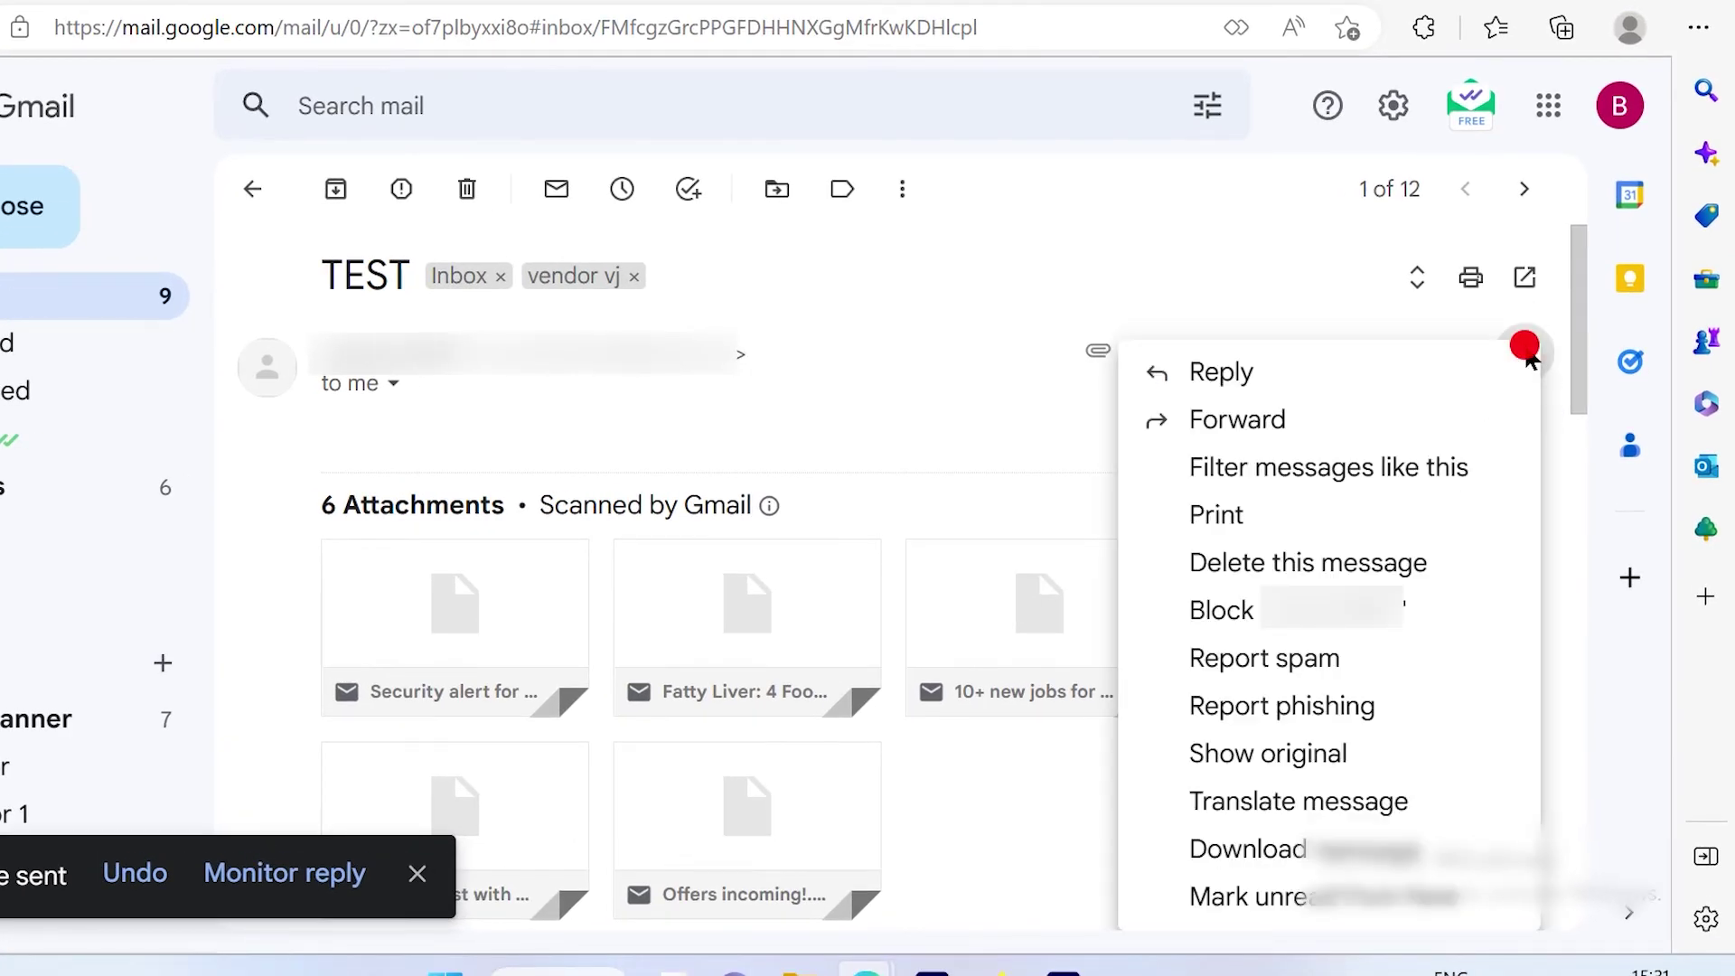
click(1226, 421)
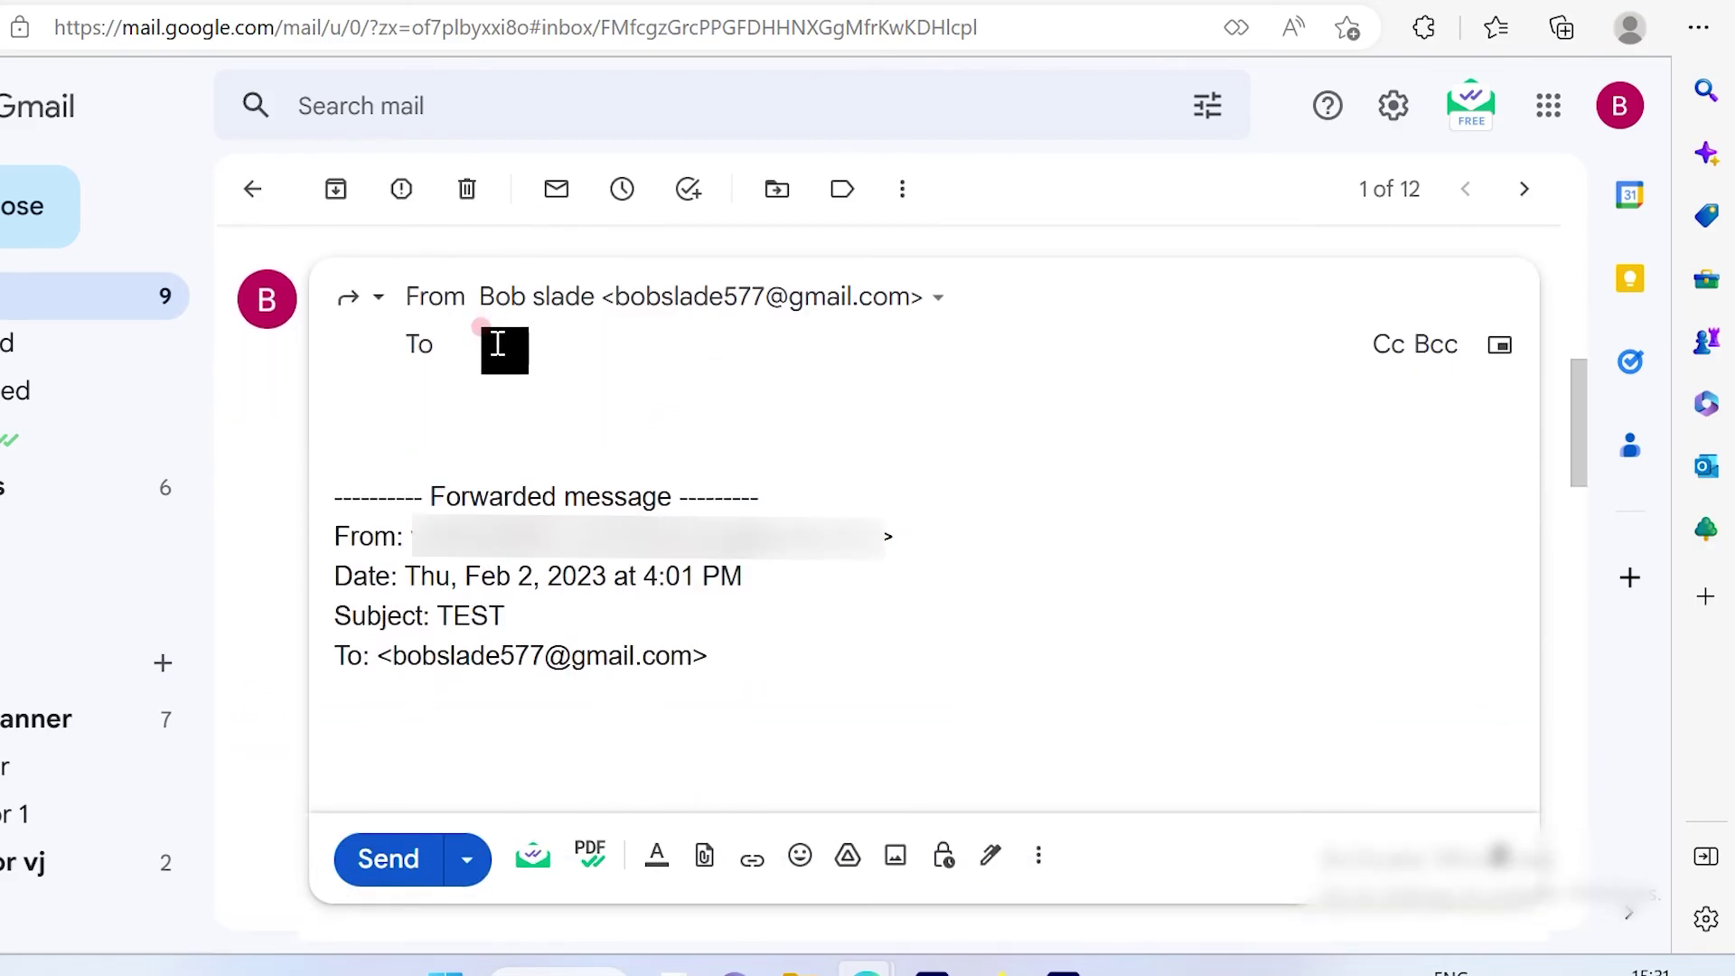
text(t)
click(553, 403)
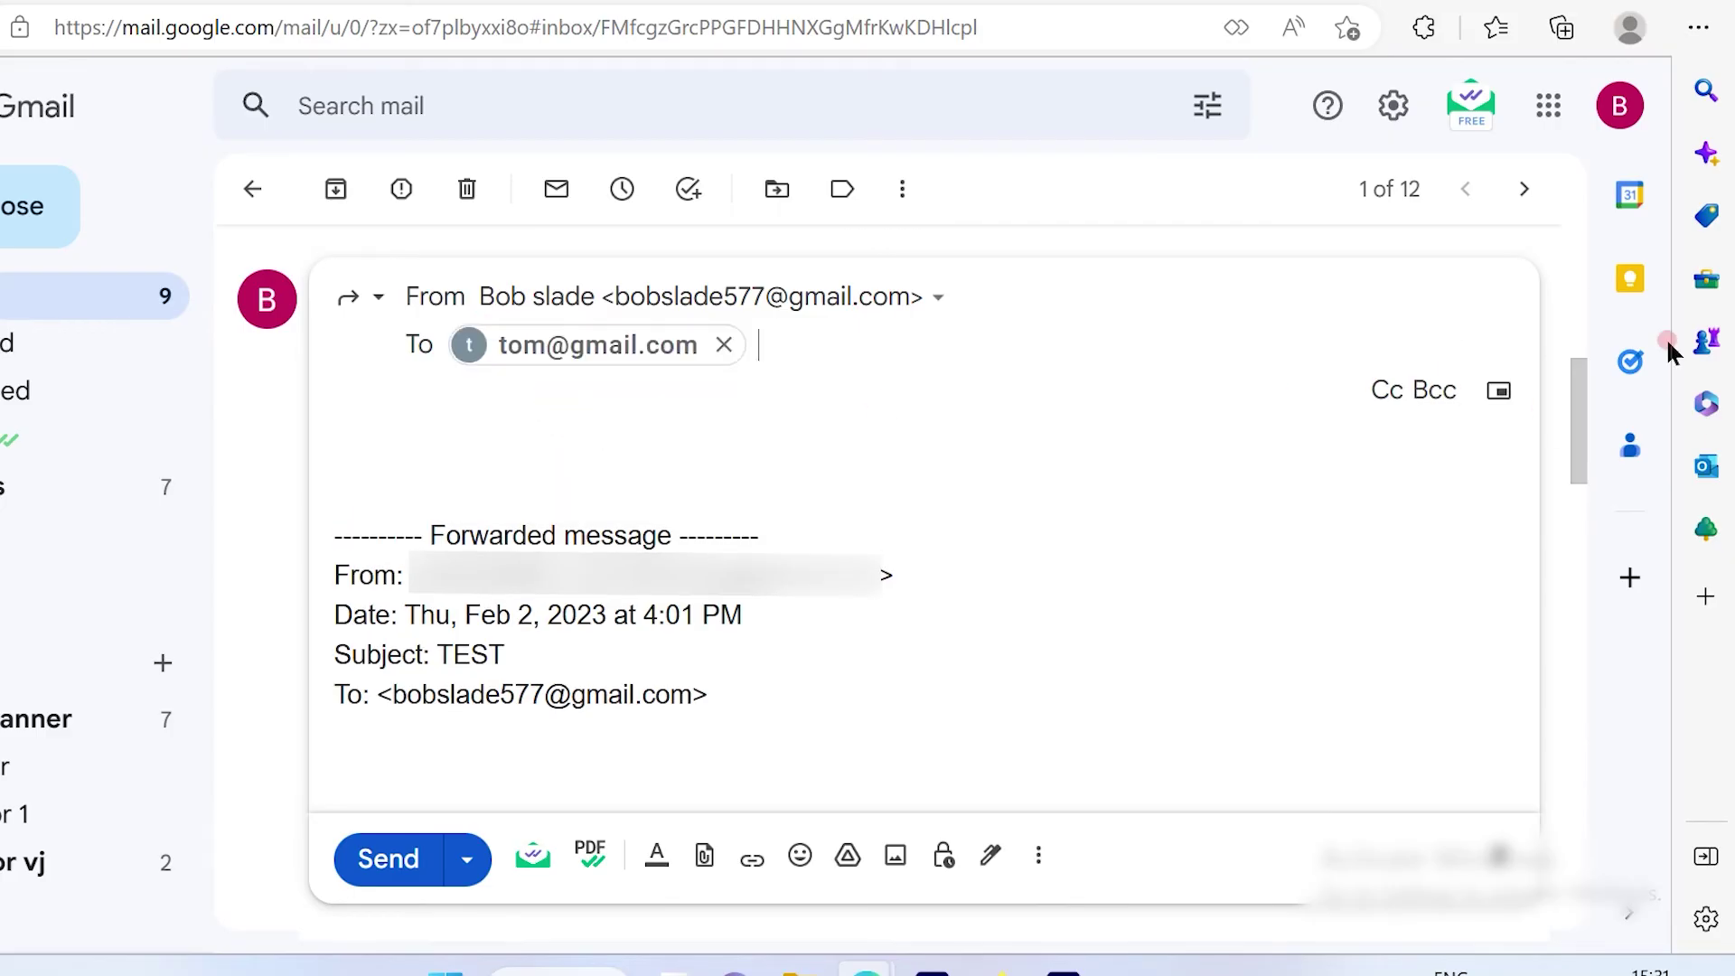
click(380, 861)
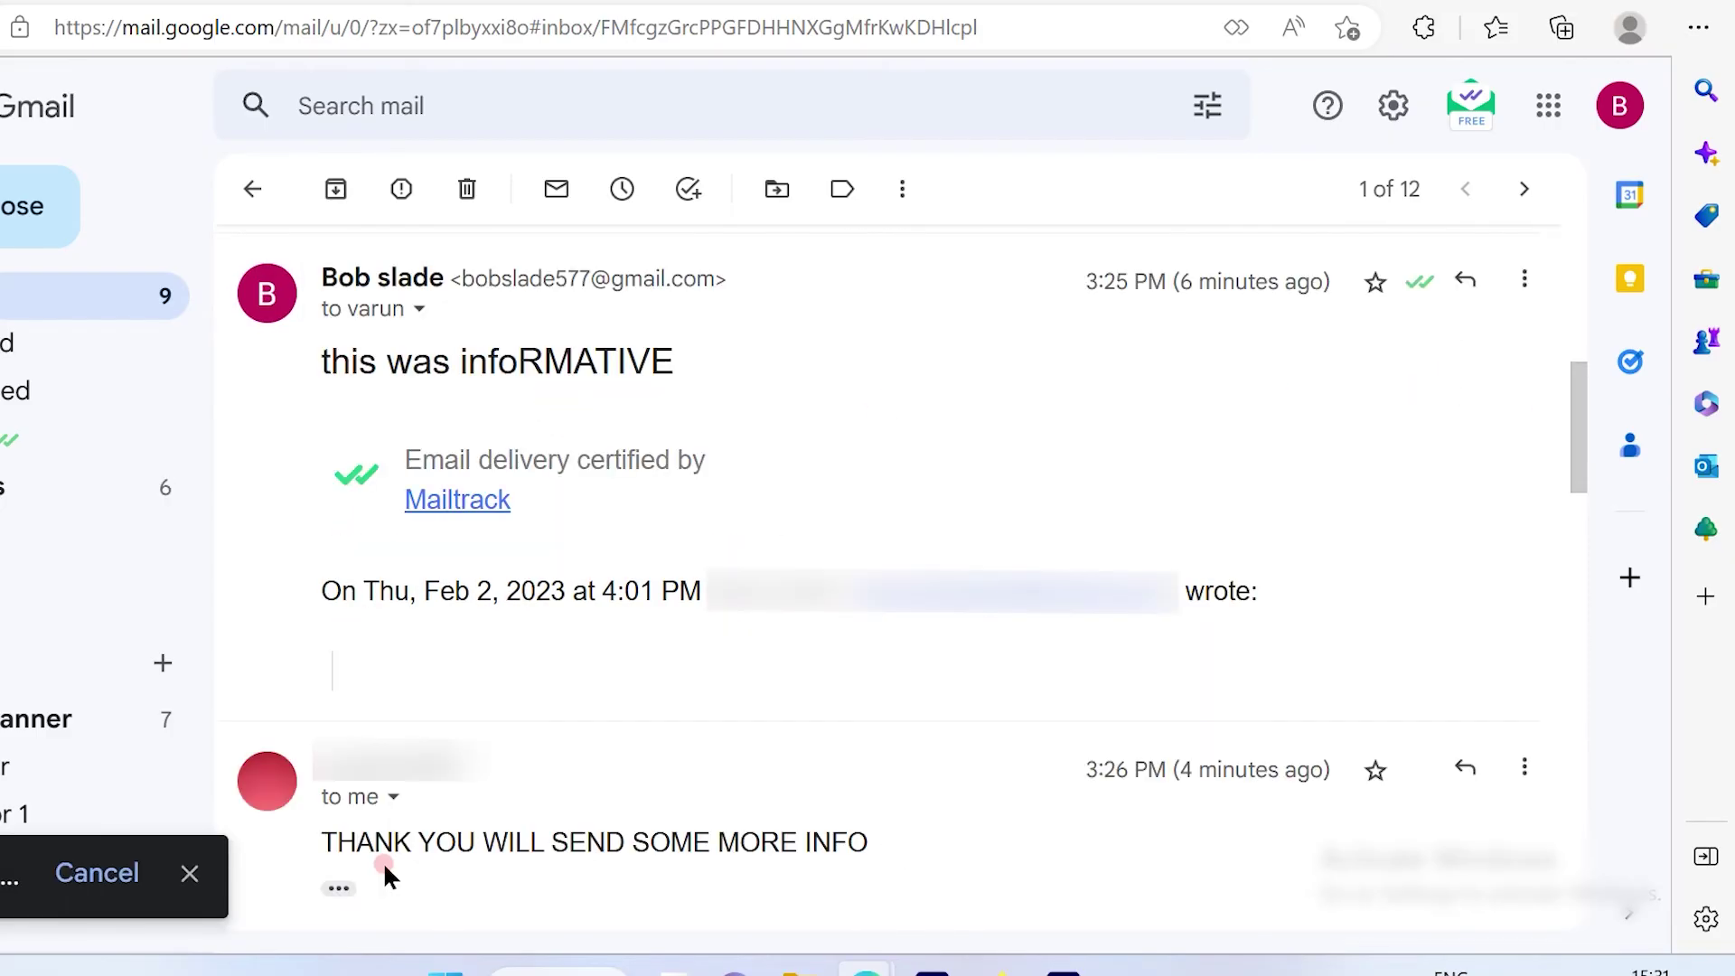
click(204, 444)
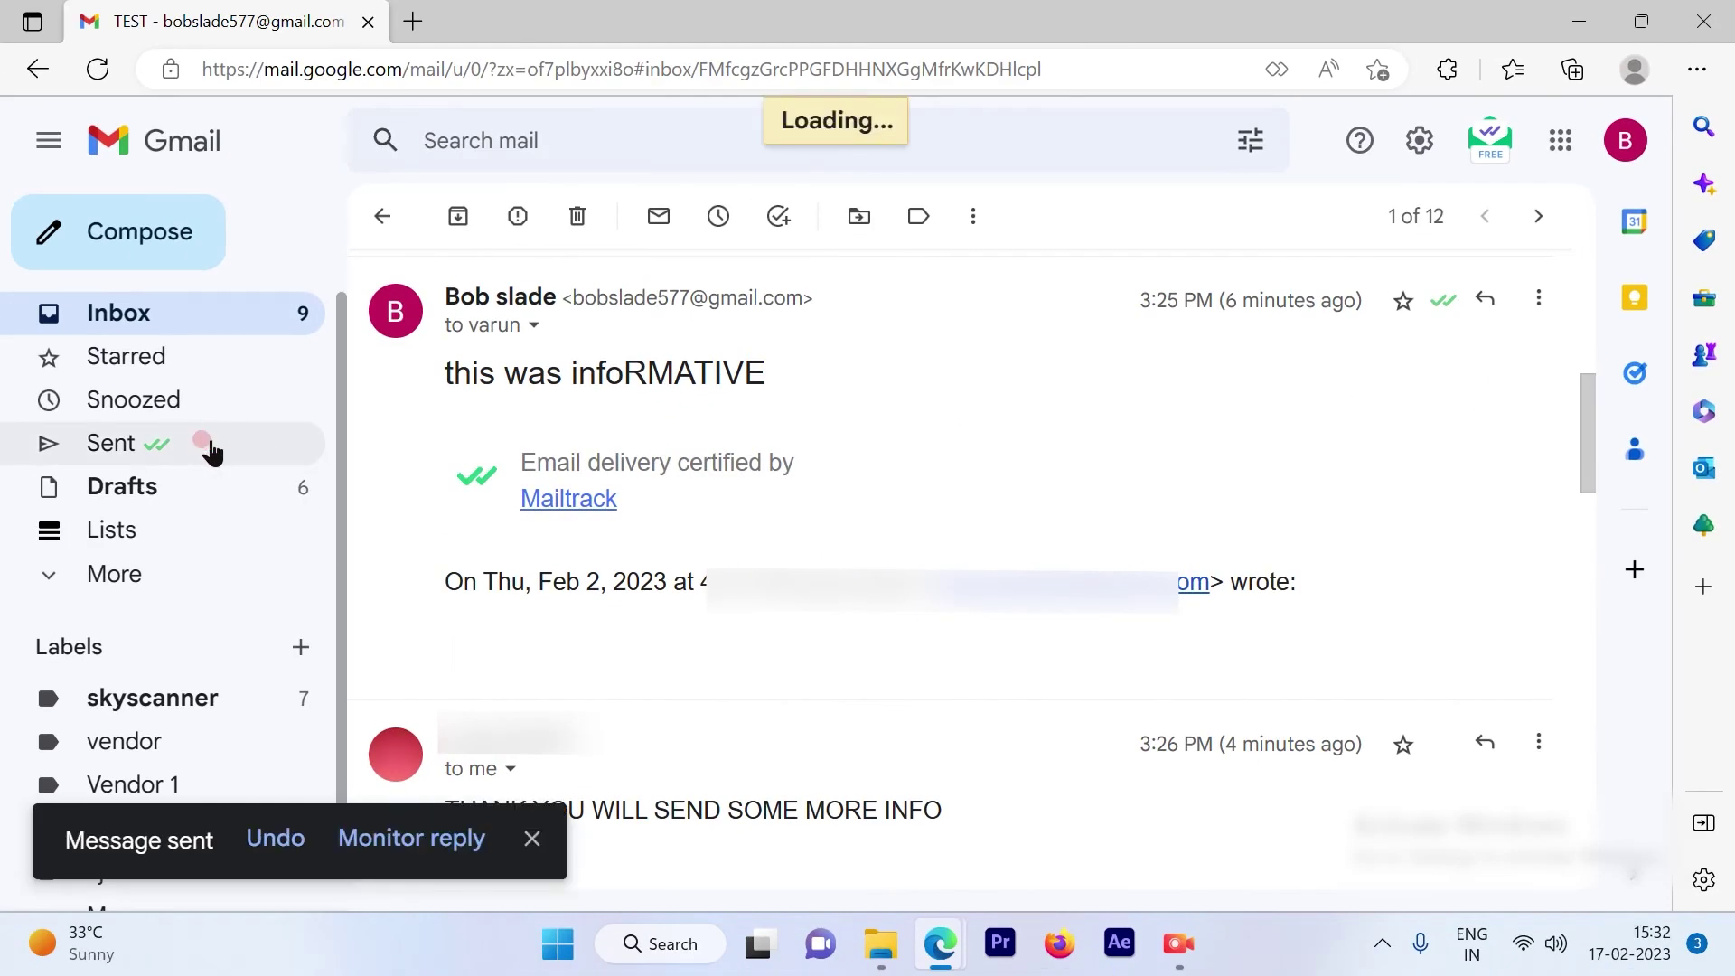
Step: Check the sent TEST thread and an older sent test email, then return to the inbox
click(954, 347)
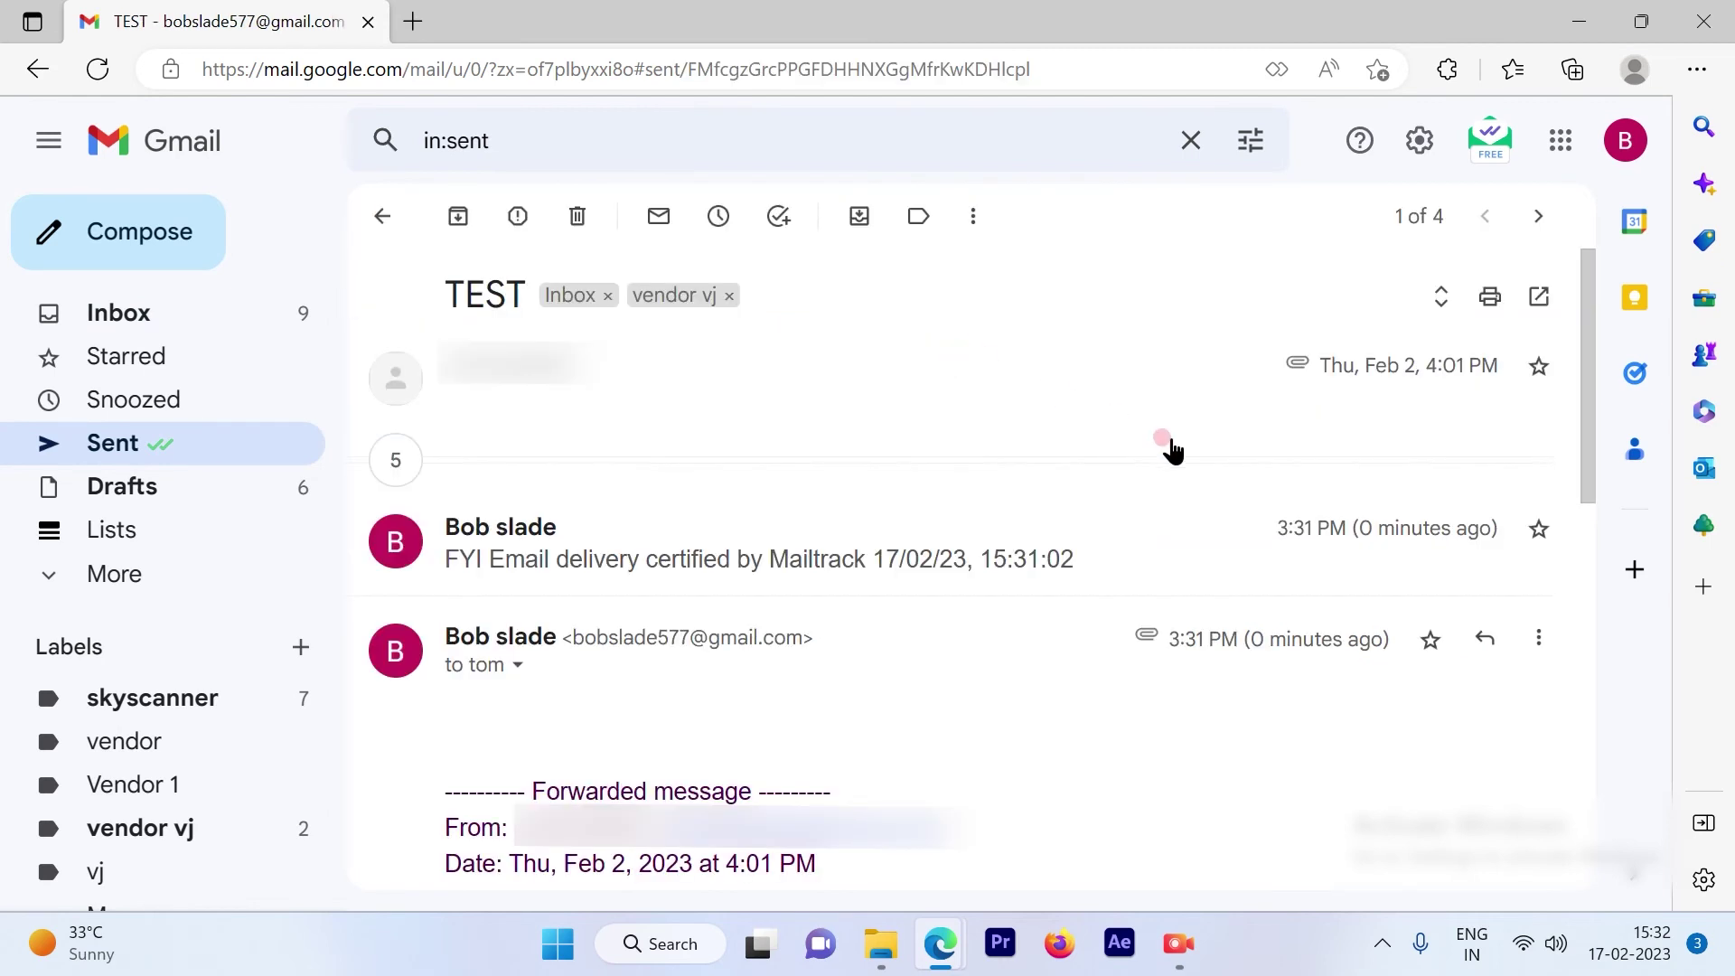
click(120, 448)
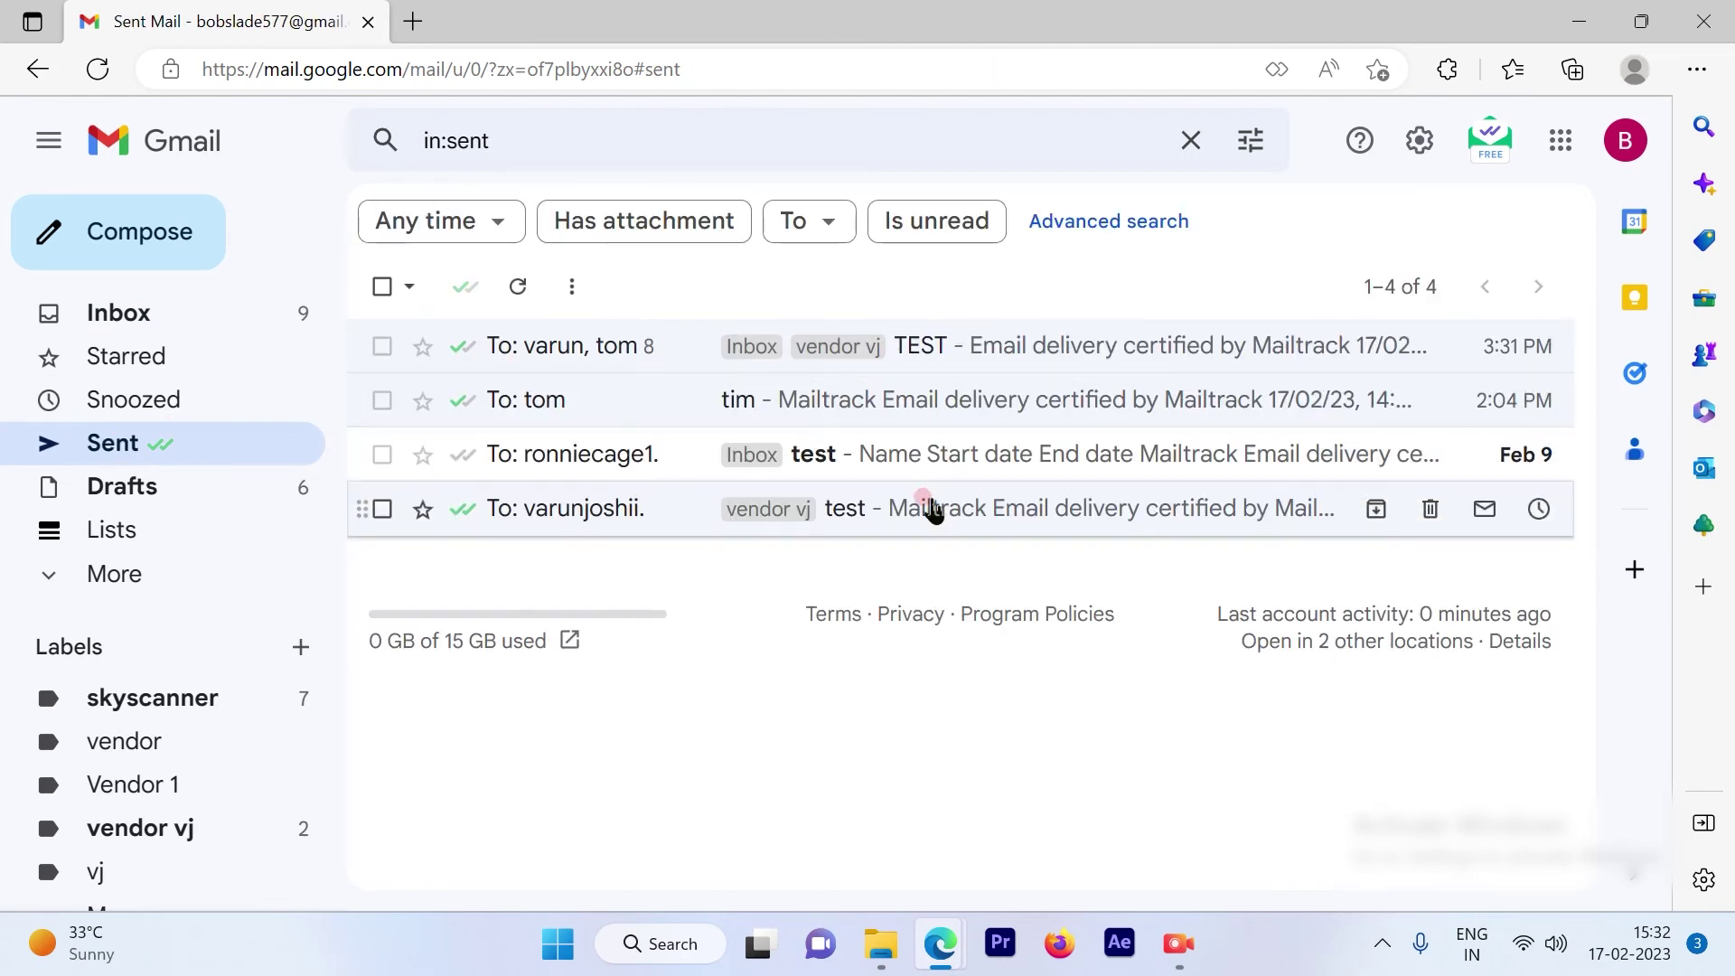
click(902, 520)
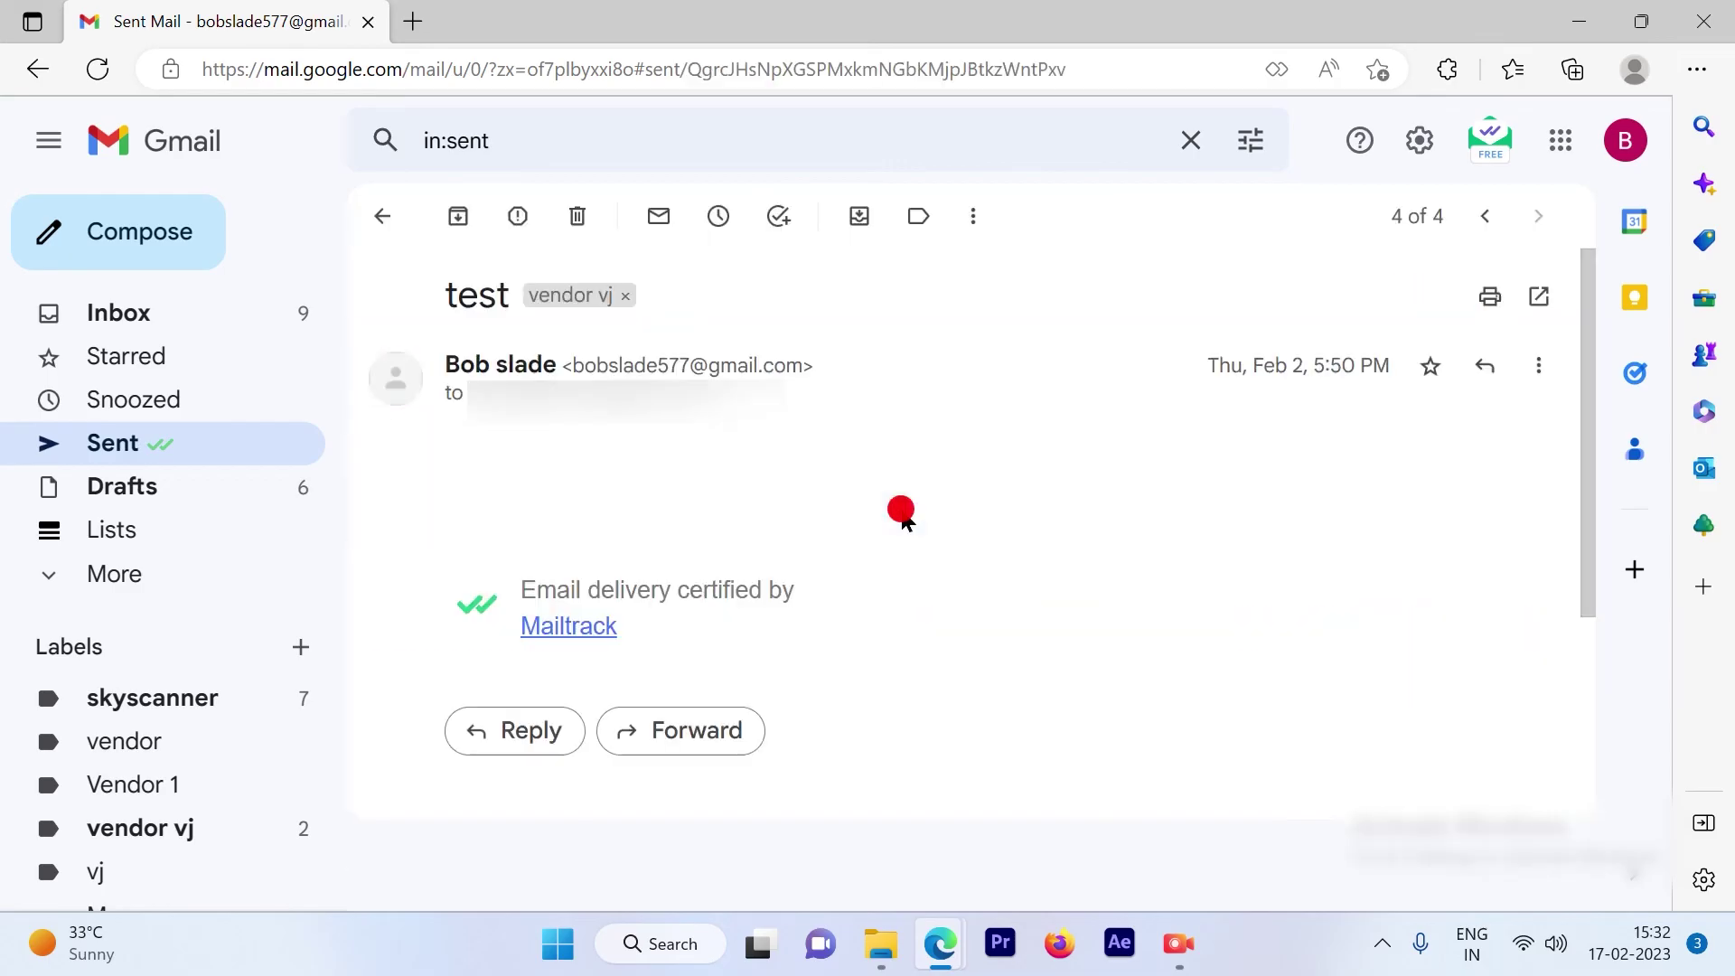
scroll(1053, 575, down, 2)
scroll(1035, 563, up, 2)
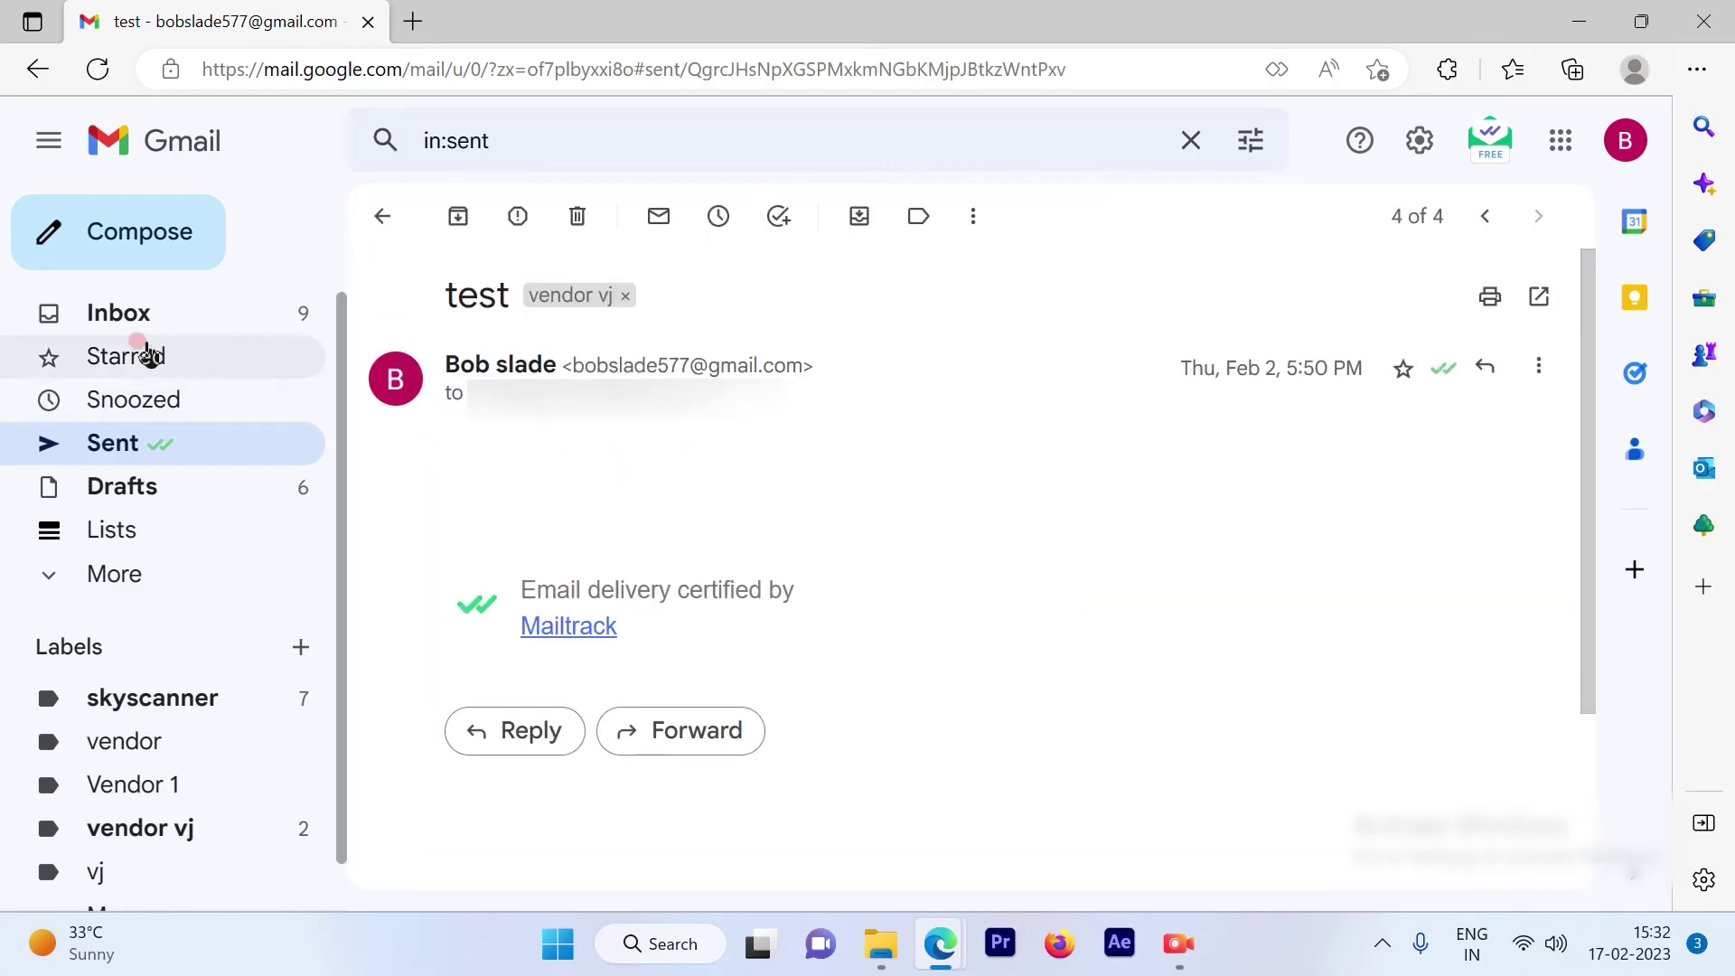
click(136, 314)
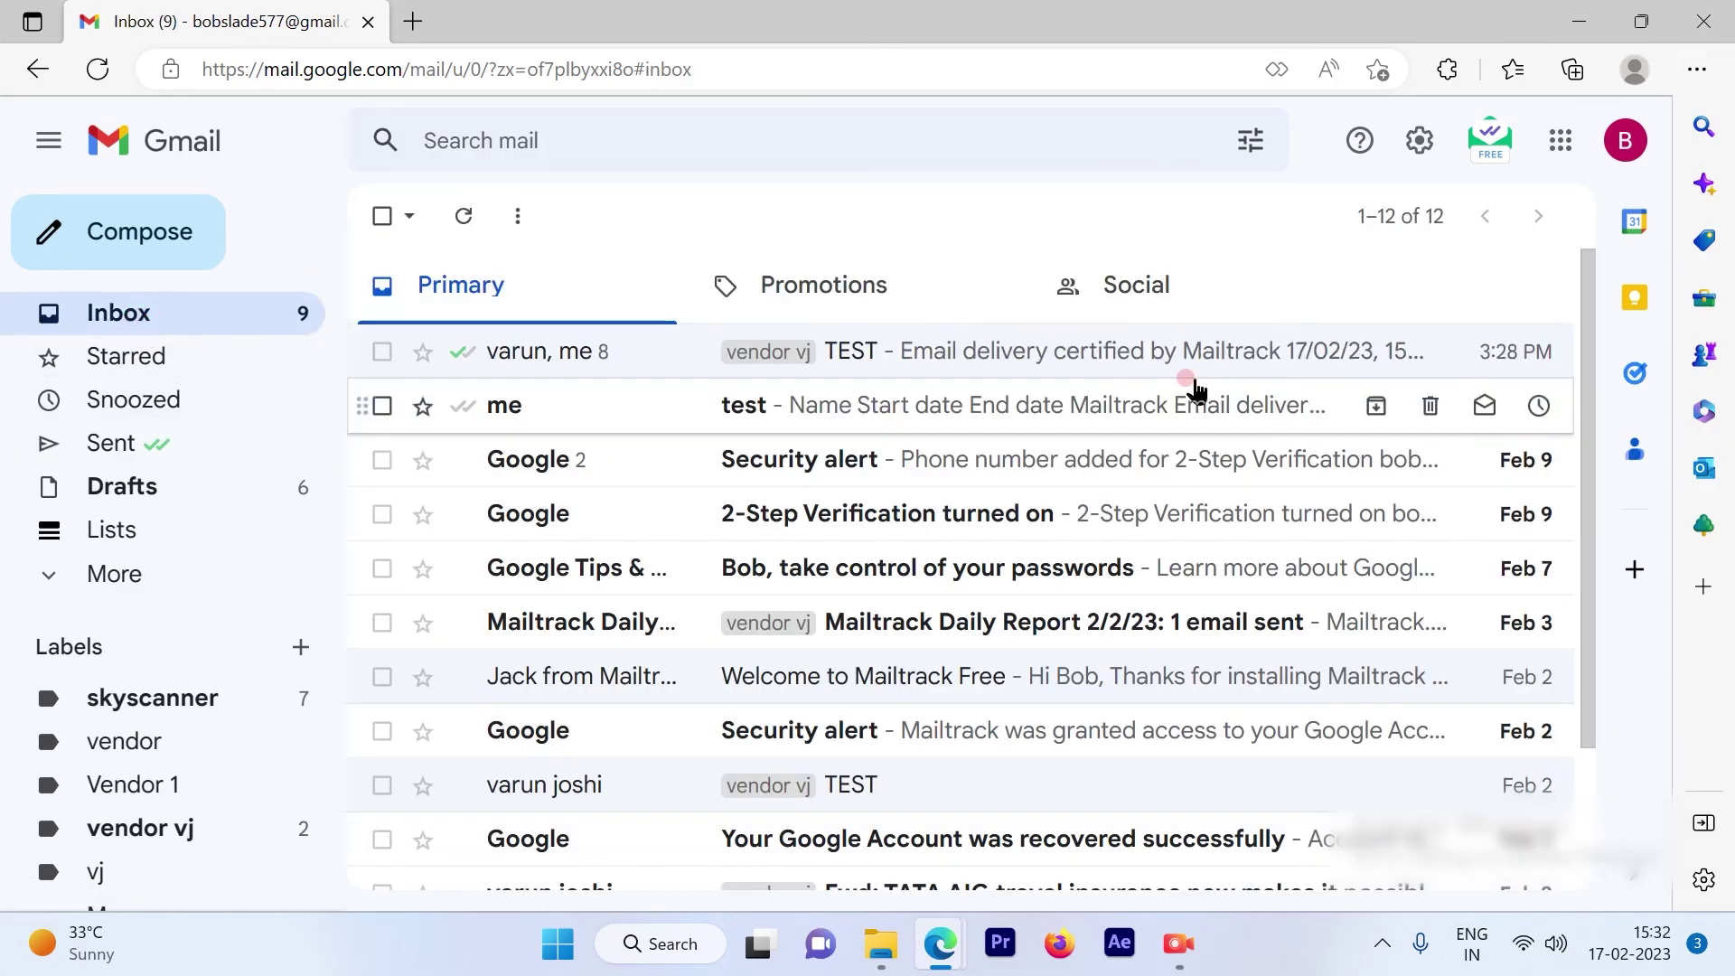